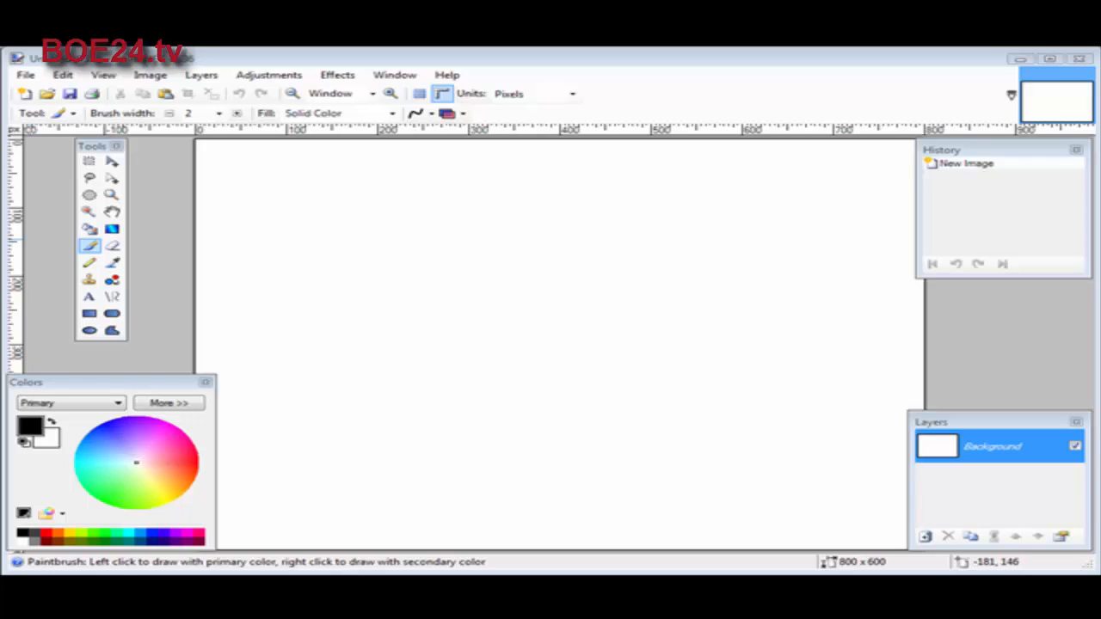
Resize the canvas to 650 pixels wide and 125 pixels high with the aspect ratio unlocked
click(151, 77)
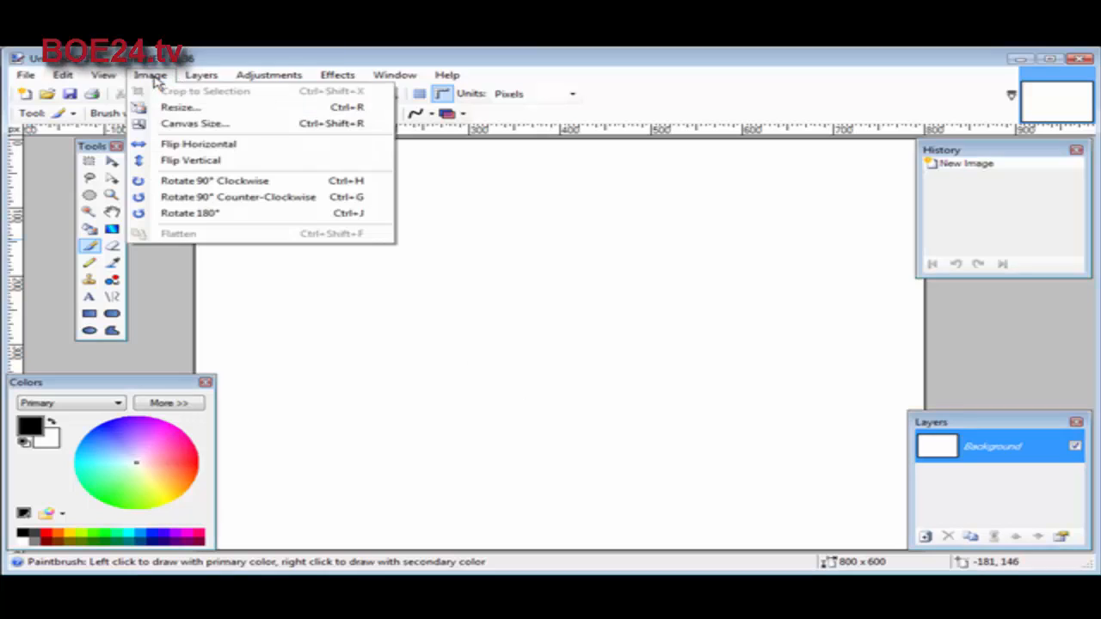
click(179, 123)
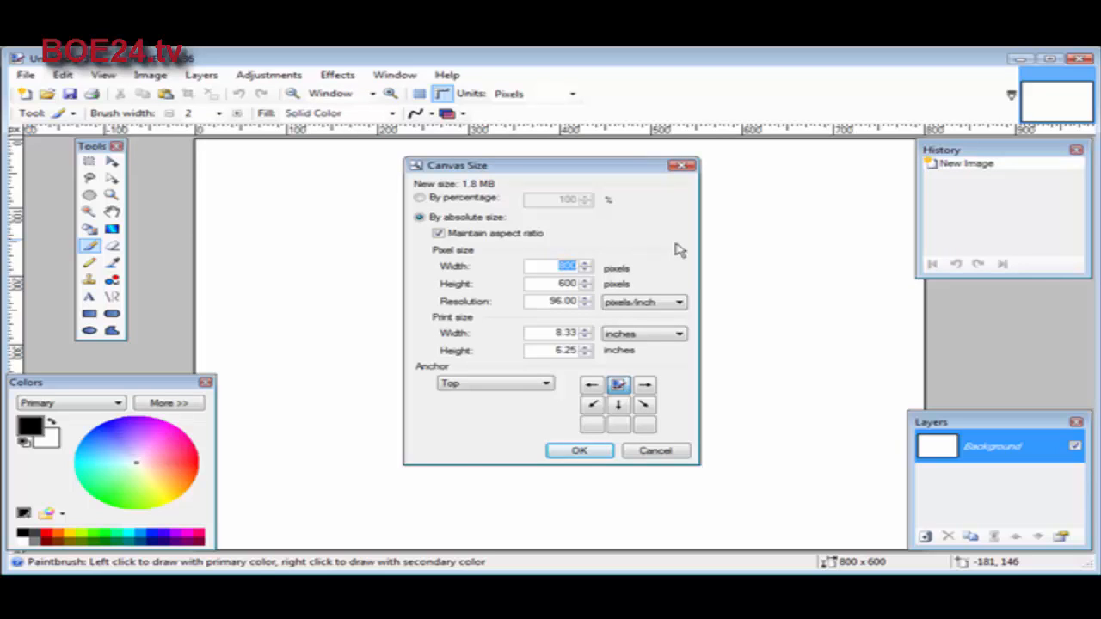
text(650)
click(439, 233)
drag(549, 283, 645, 270)
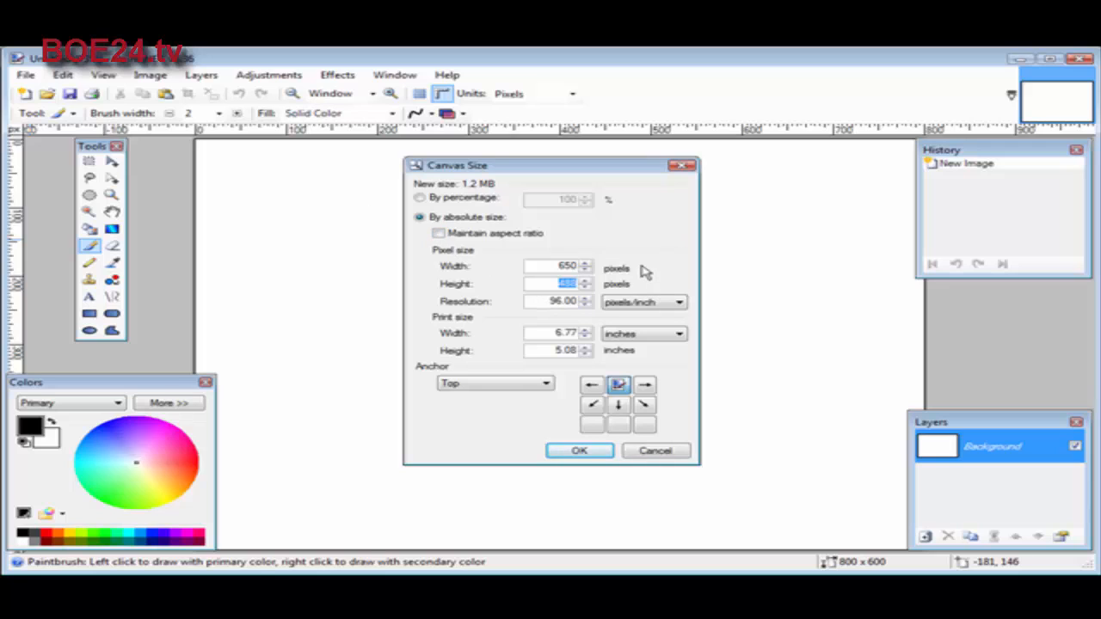
text(125)
key(Tab)
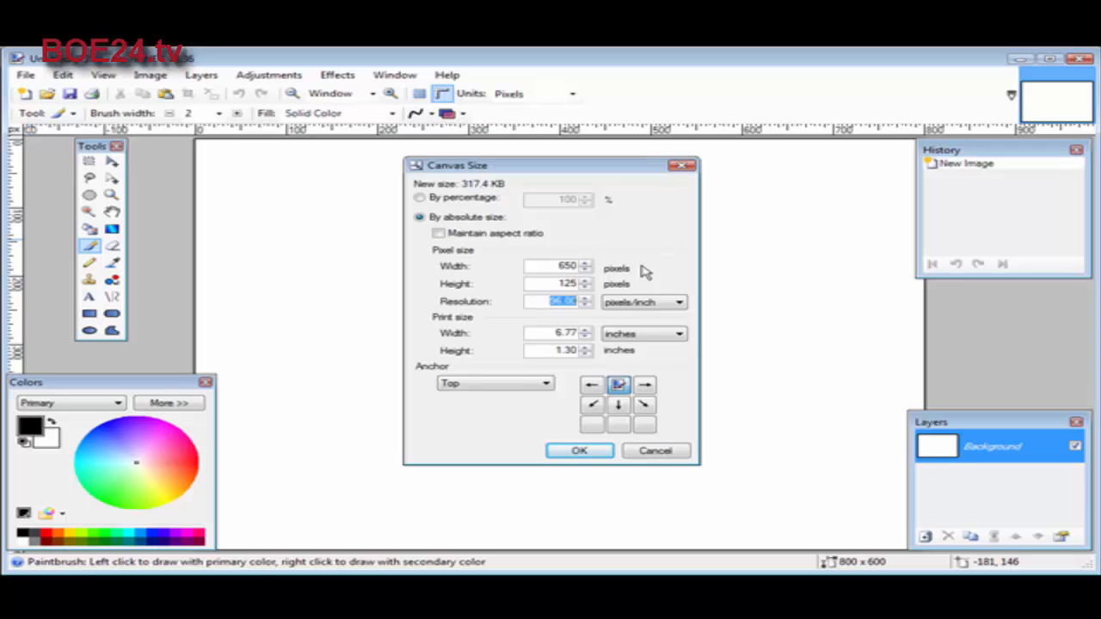
click(582, 449)
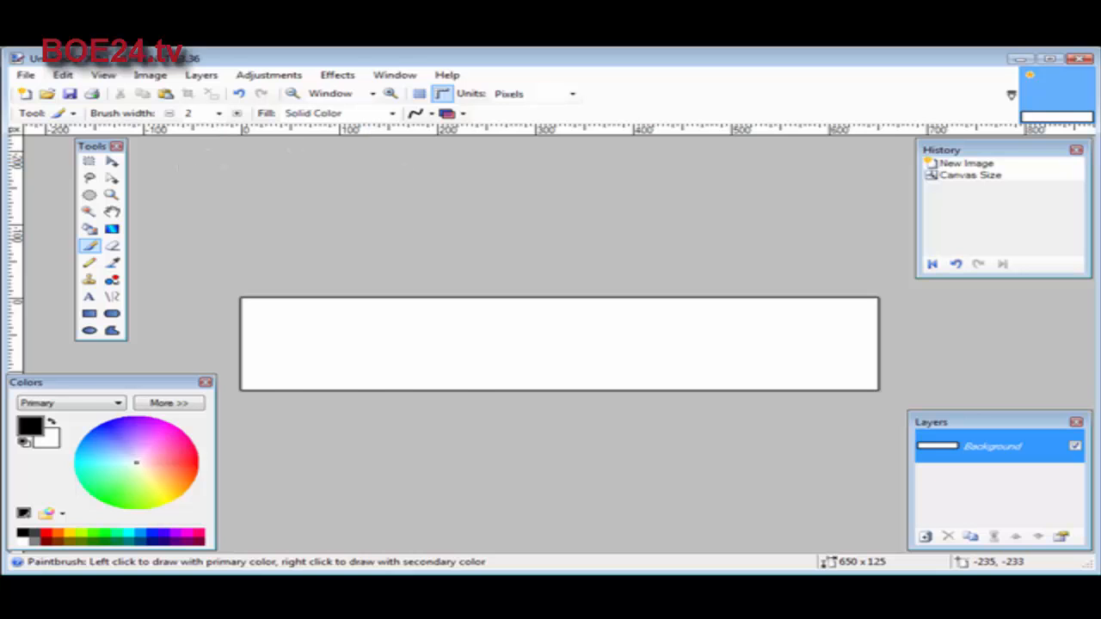
Add a new layer above the background and close the History window covering the canvas
click(198, 75)
click(231, 92)
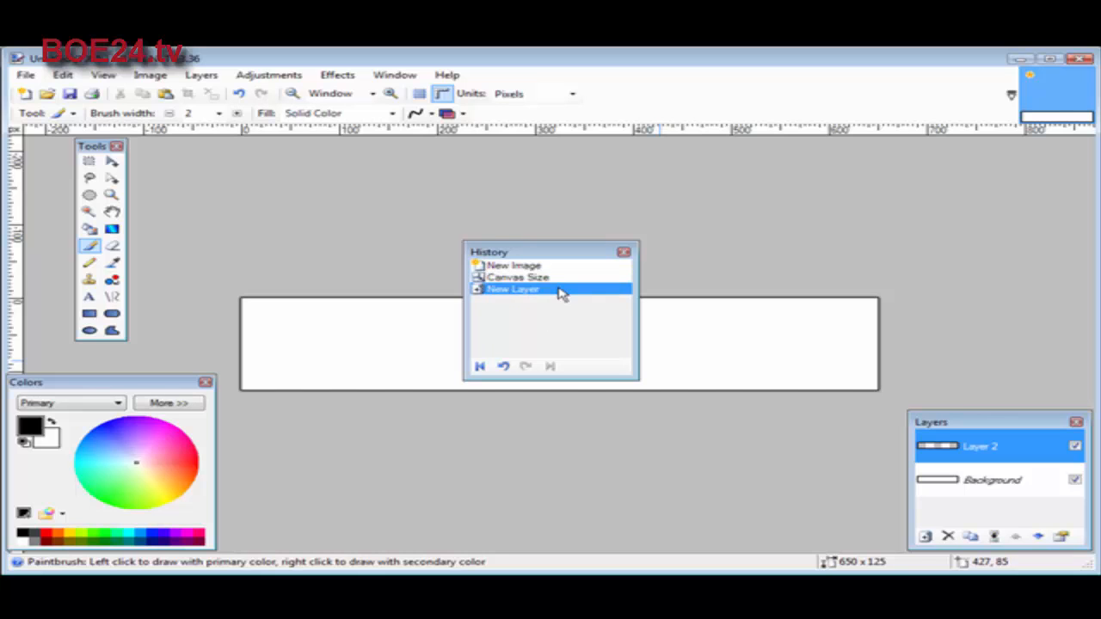
drag(531, 253, 983, 149)
key(Escape)
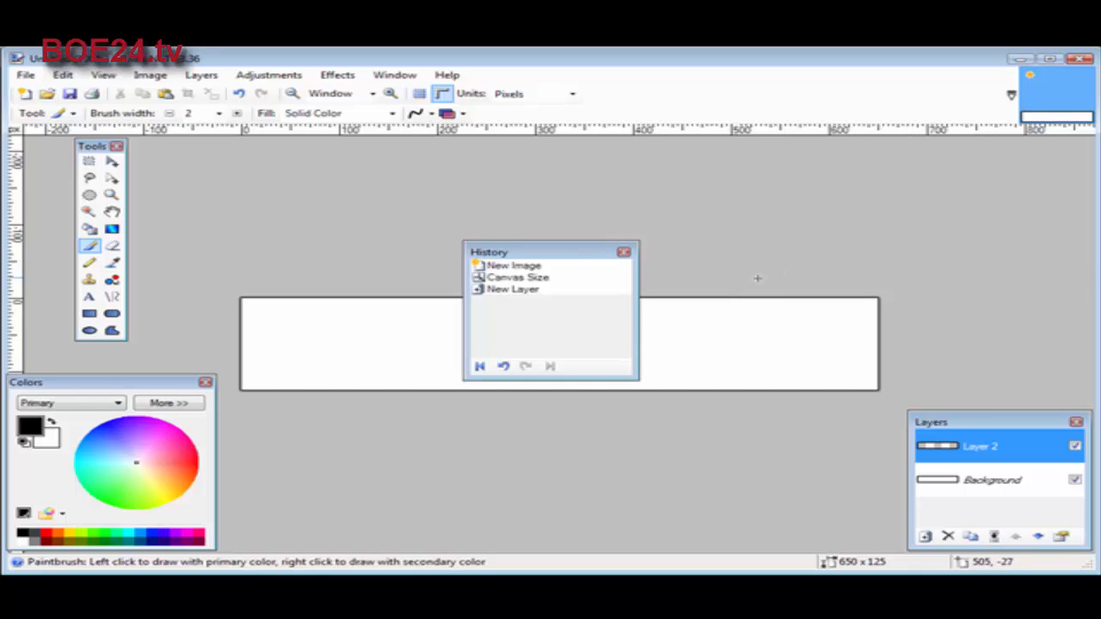
click(622, 252)
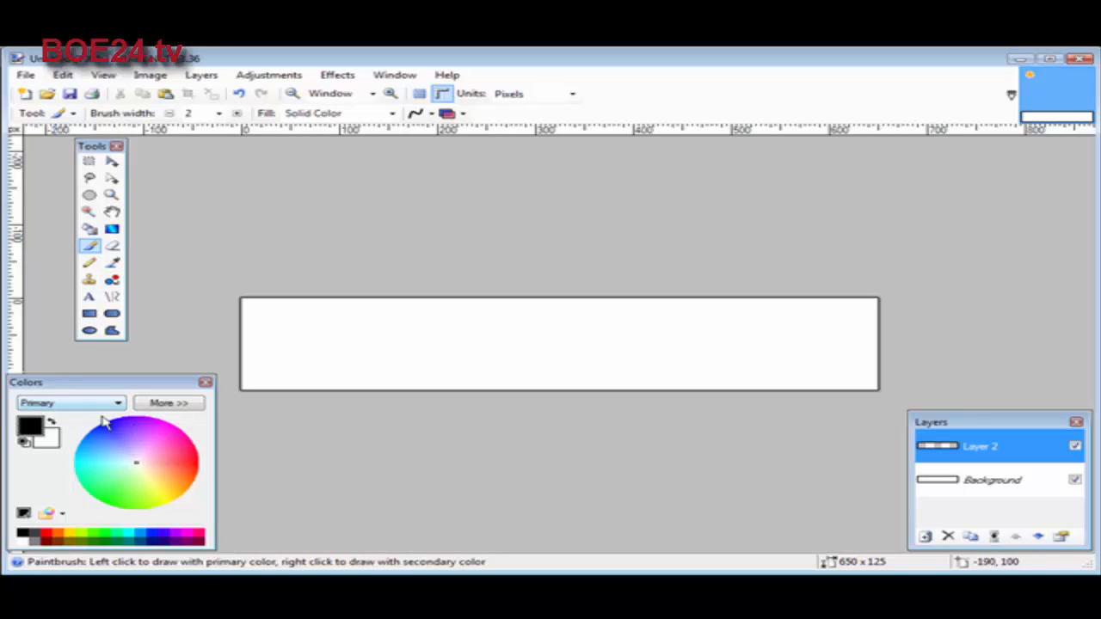
Set the primary color to light blue (63B9FF) and fill the new layer with the Paint Bucket
click(101, 450)
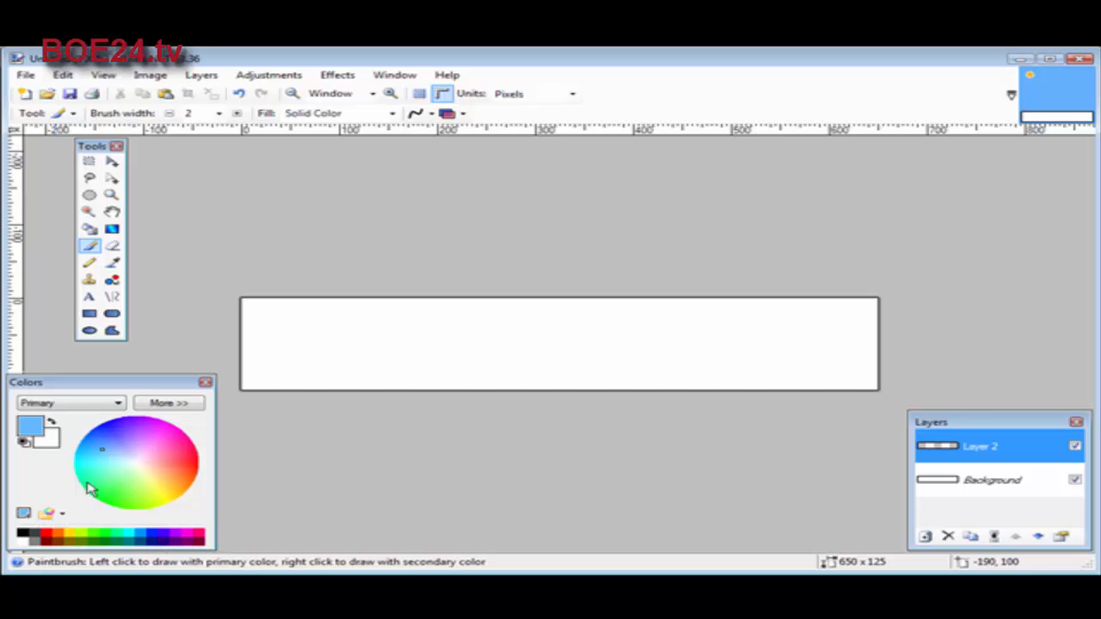
click(182, 403)
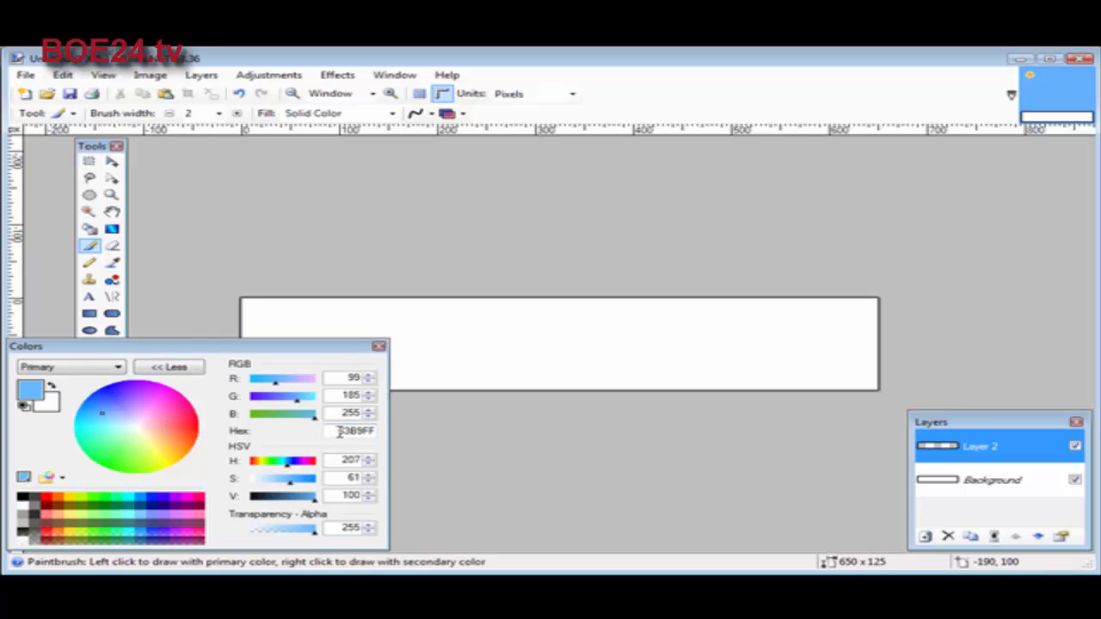
click(172, 368)
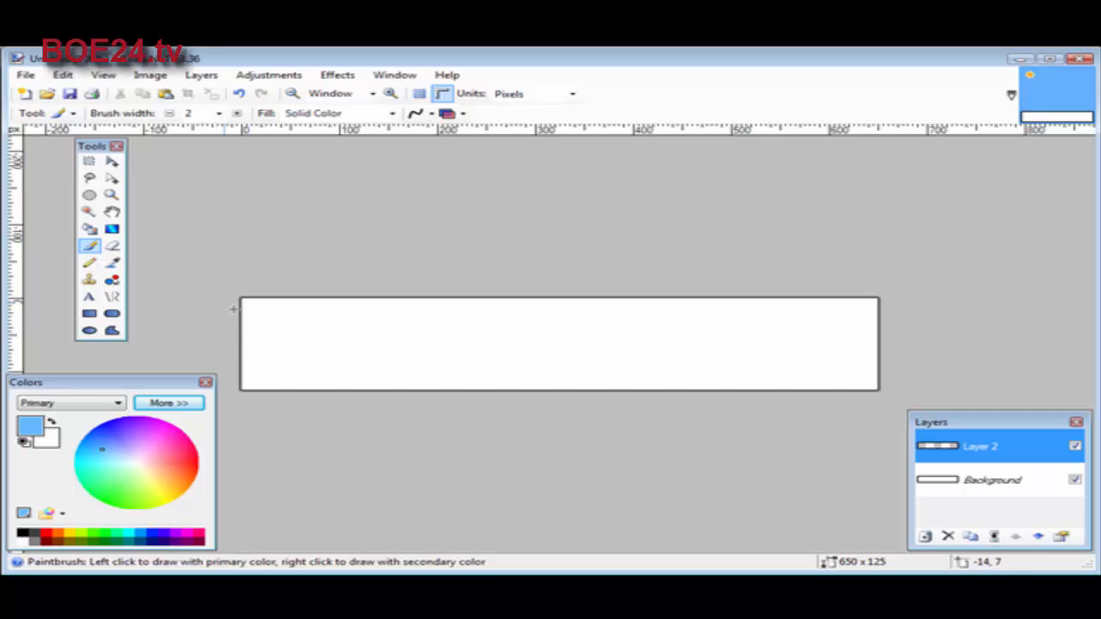
click(89, 228)
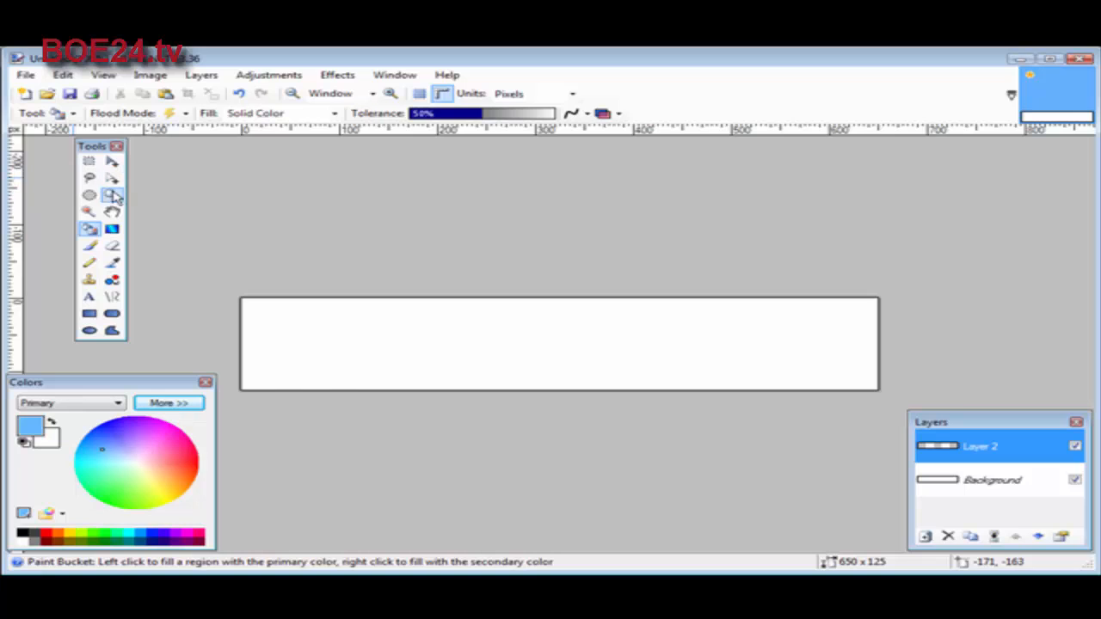
click(348, 338)
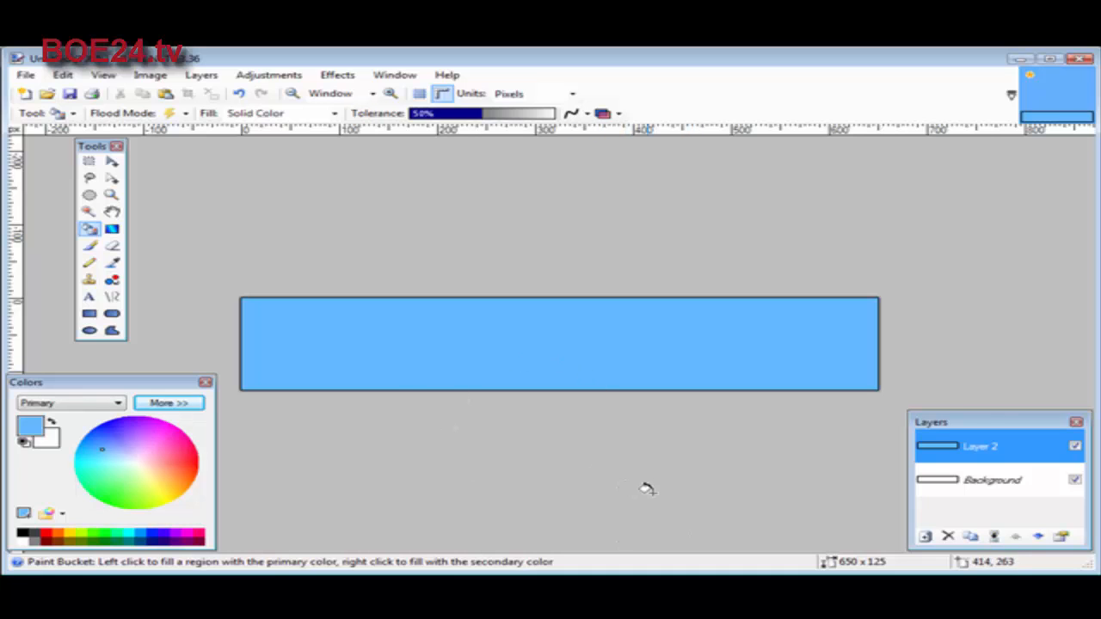
Add another layer and write "A sample banner" on it in white near the banner's upper edge
click(201, 74)
click(284, 91)
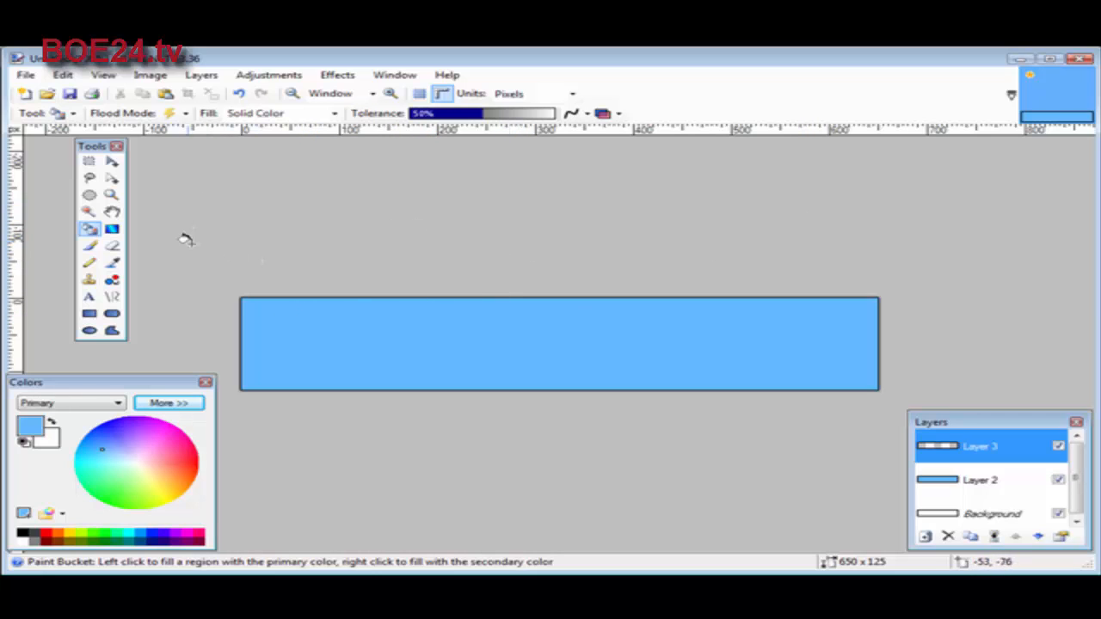
click(88, 296)
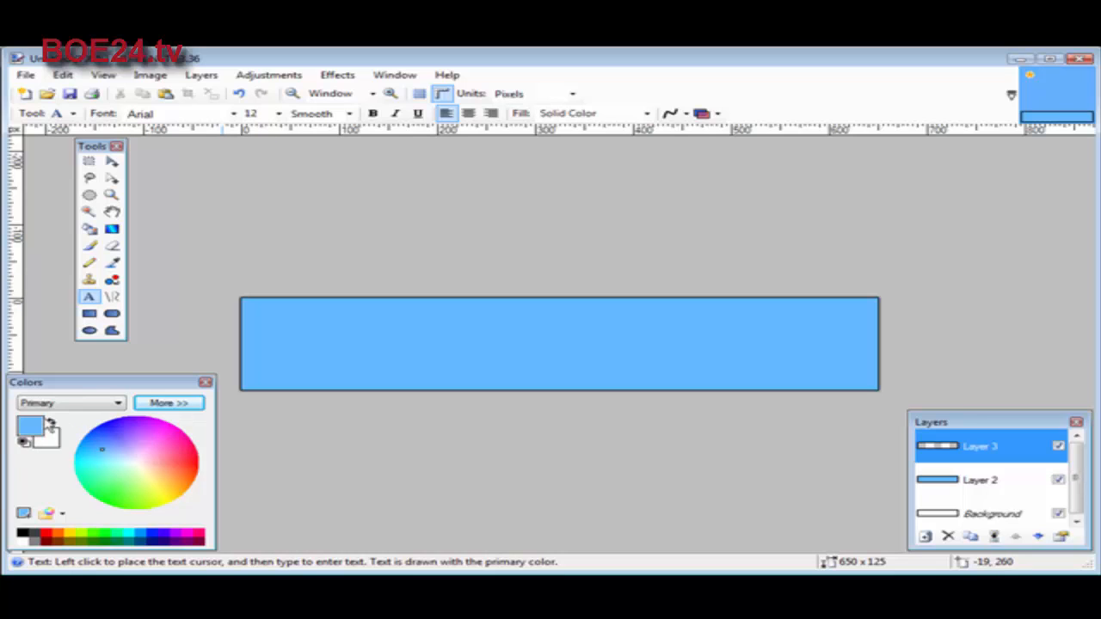
click(51, 422)
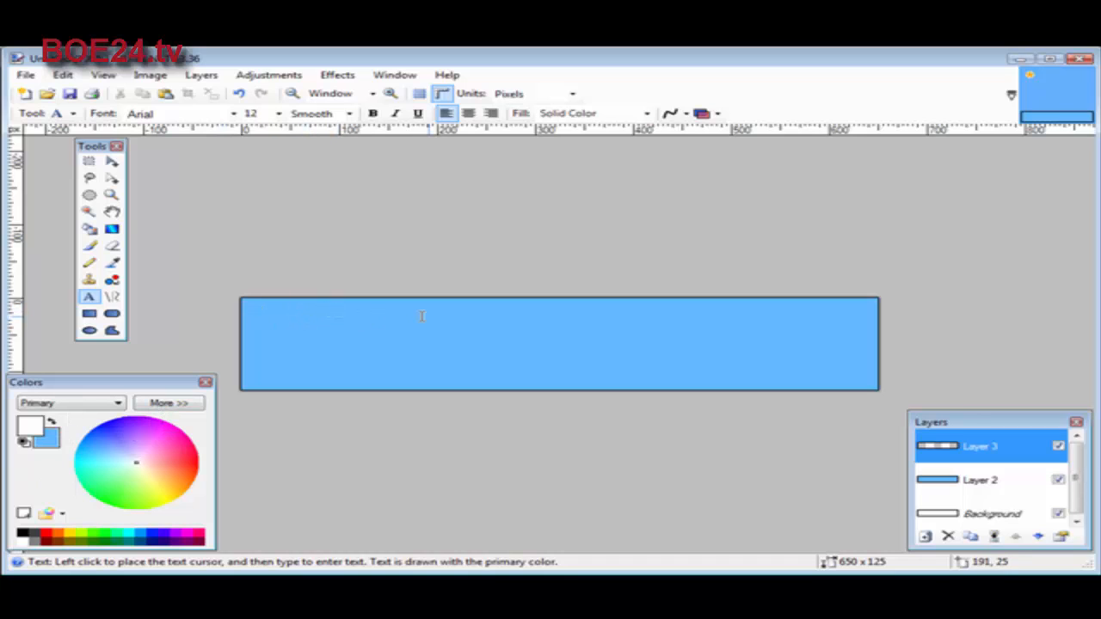
click(486, 318)
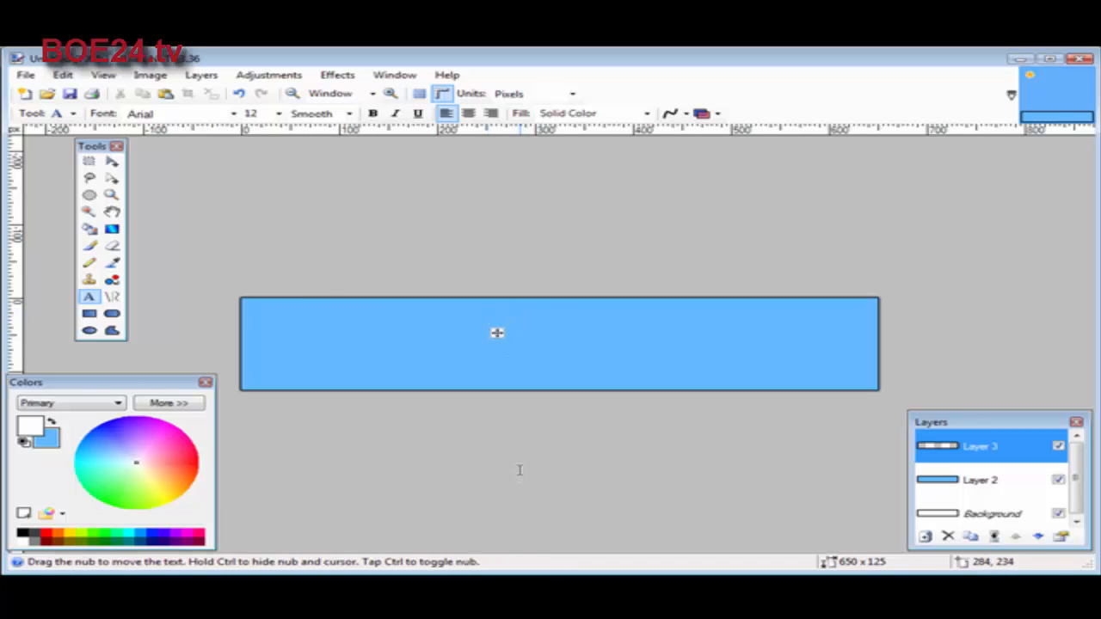
text(A sample banner)
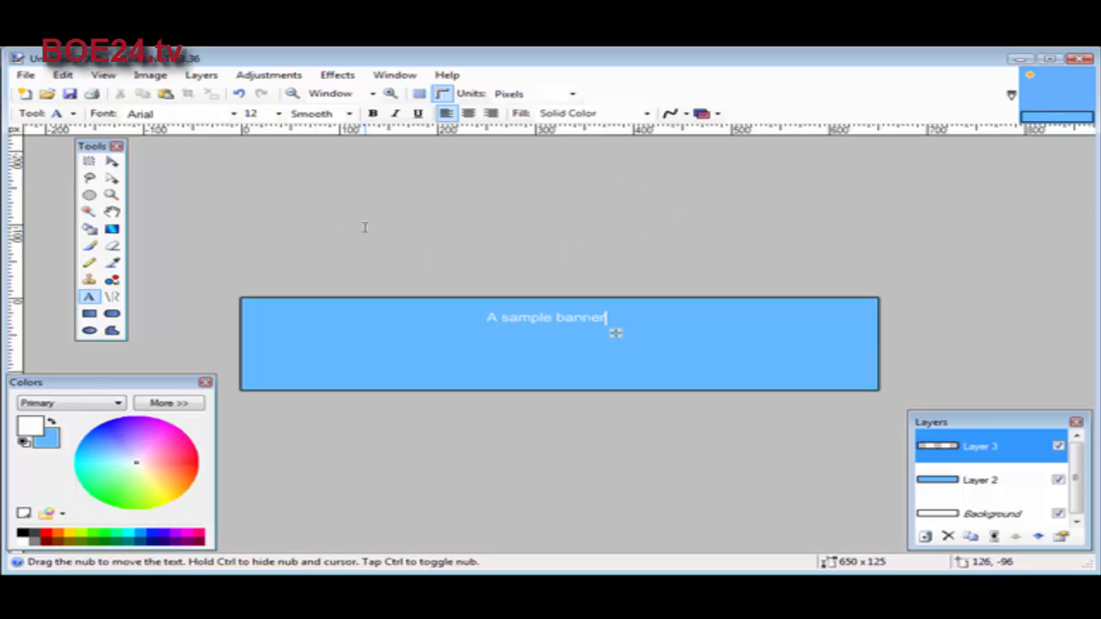
Format the "A sample banner" text as bold Bookman Old Style, size 16, and move it to the banner's upper-right corner
click(374, 114)
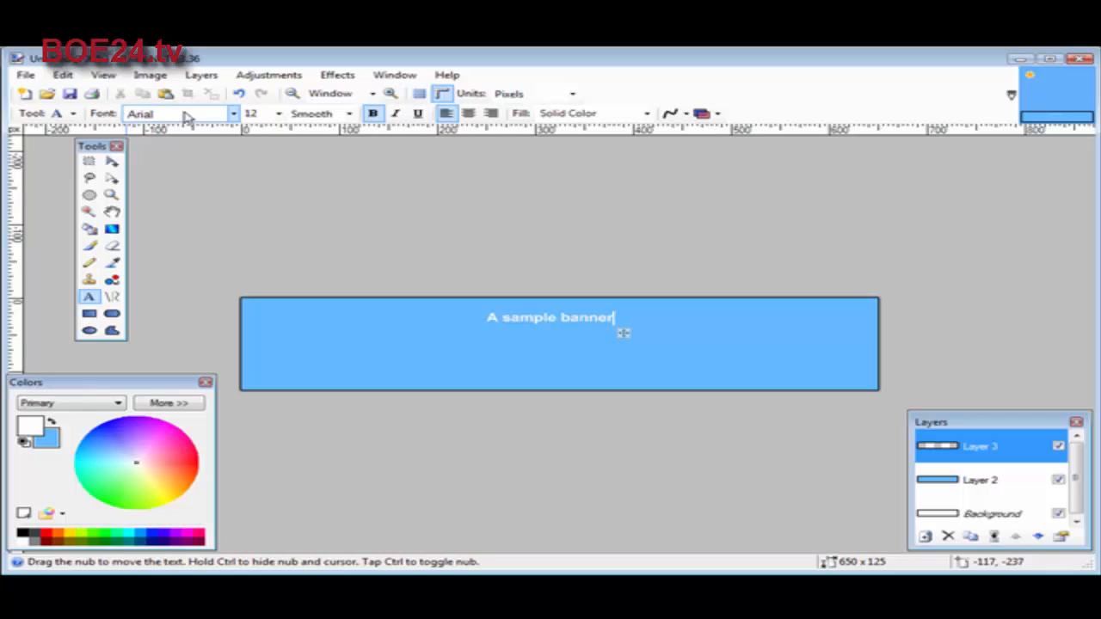
click(230, 114)
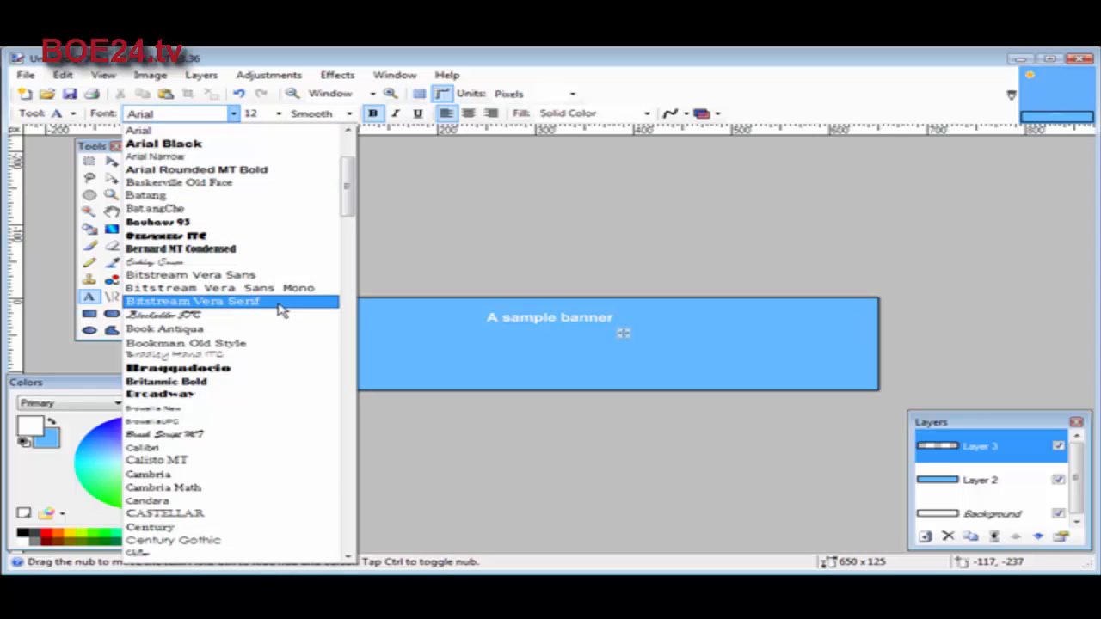
scroll(296, 383, down, 3)
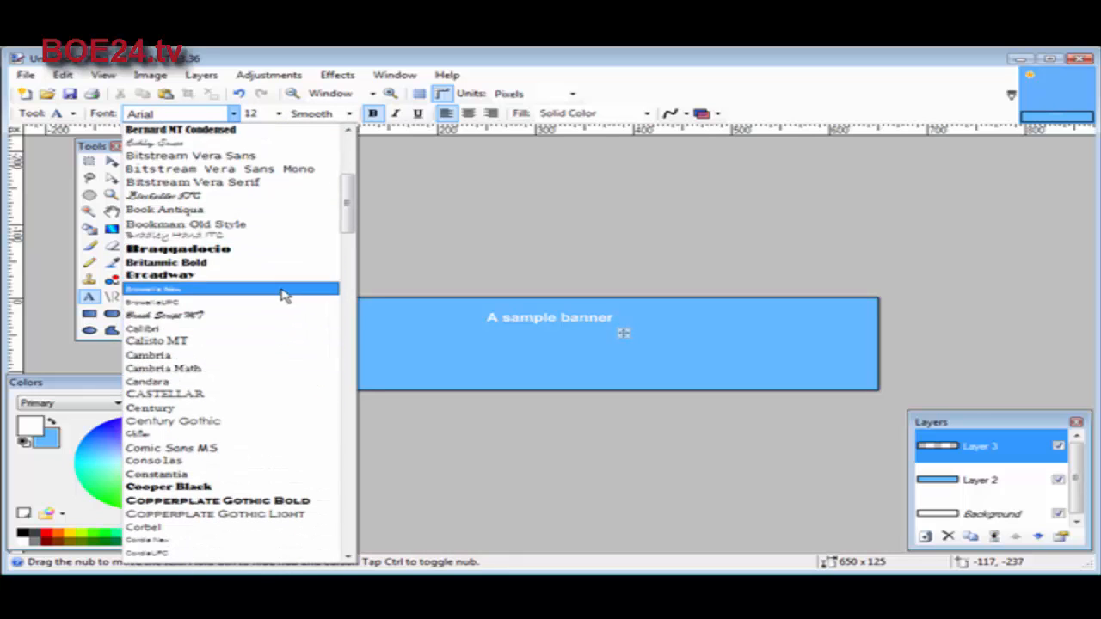
click(266, 226)
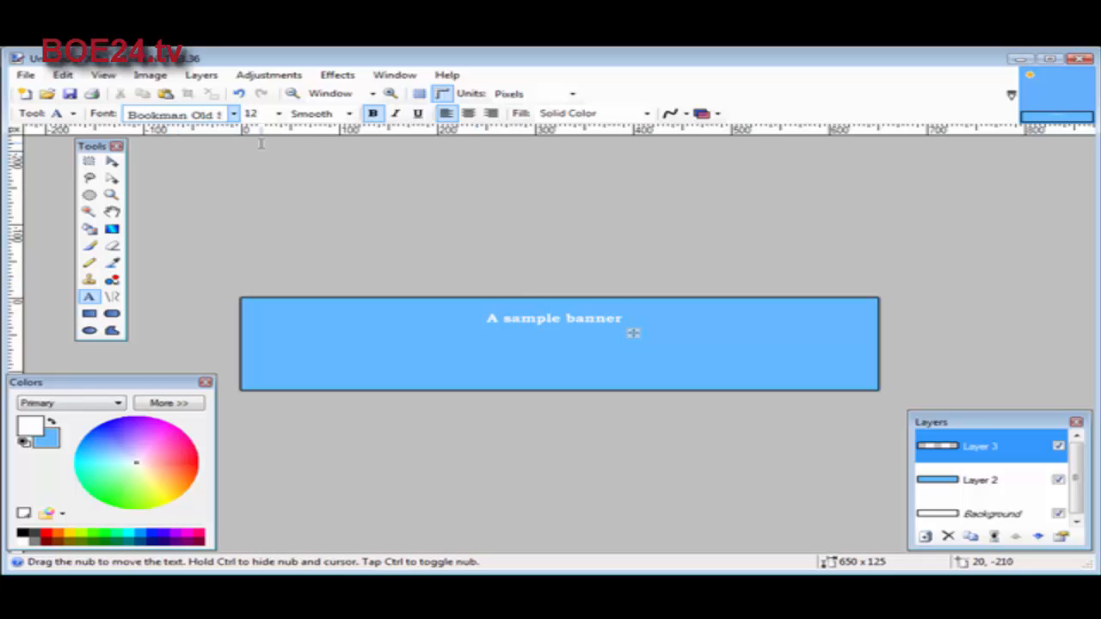
click(257, 113)
click(279, 115)
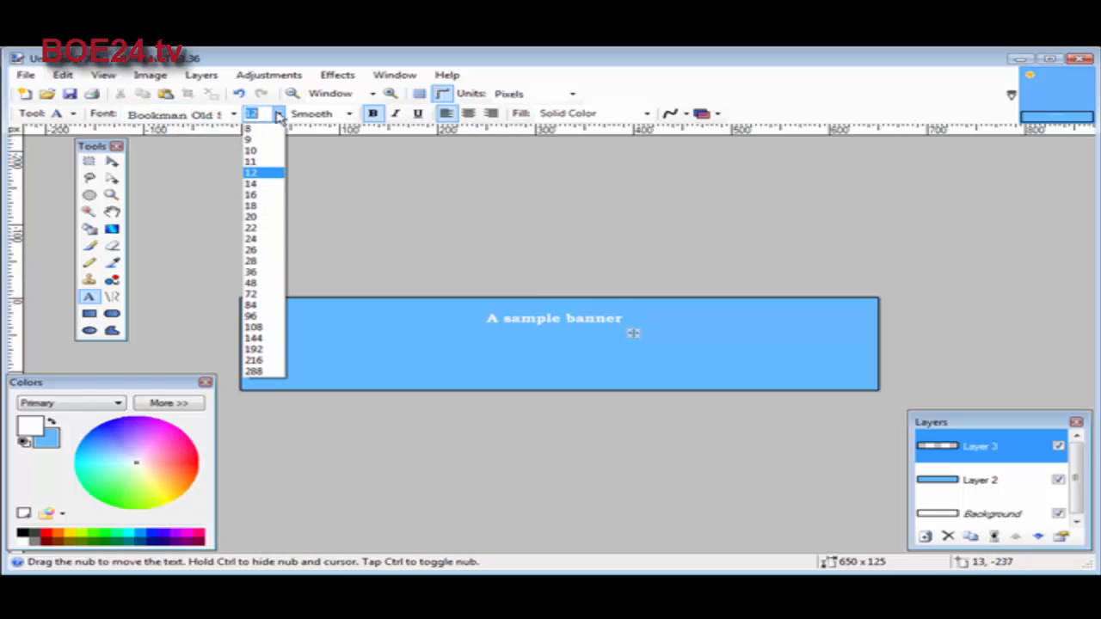
click(263, 193)
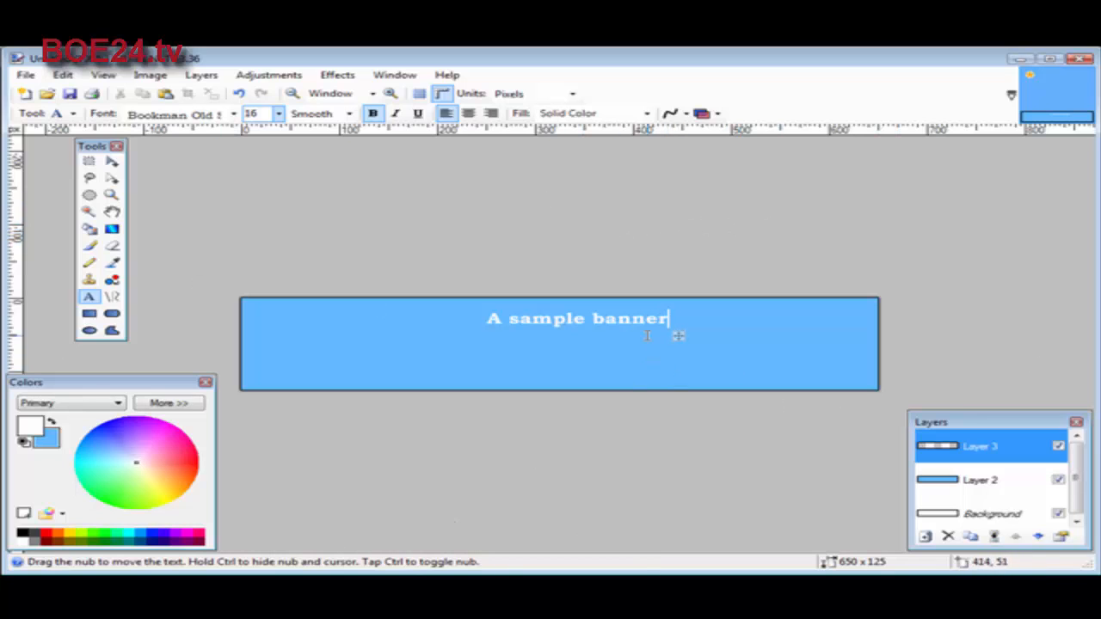
drag(679, 338, 860, 343)
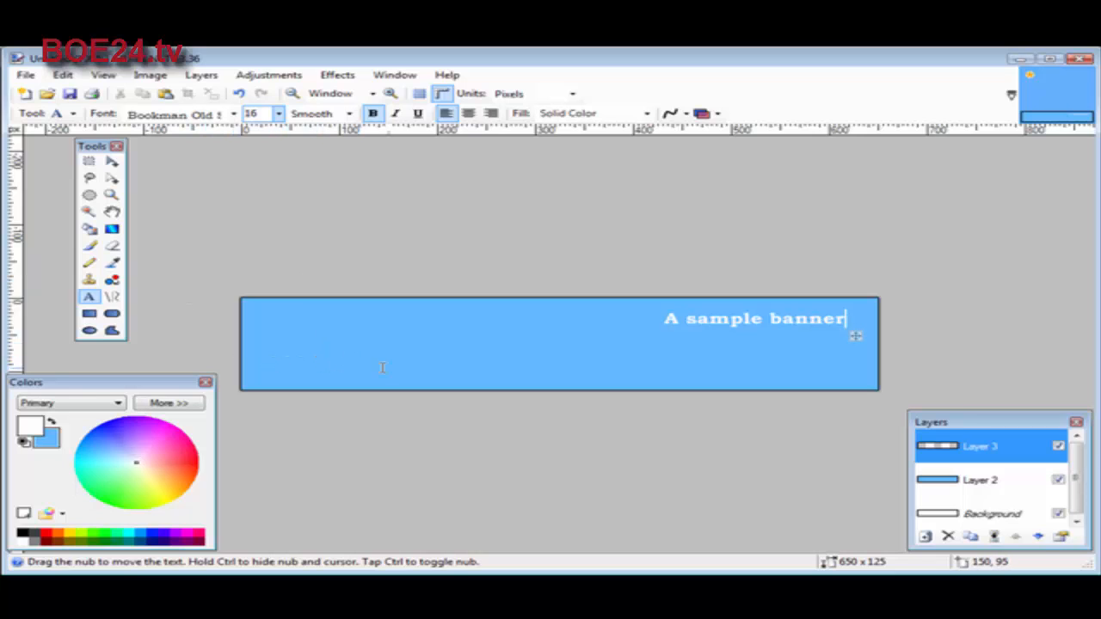
Add the text "Simple instruction" at size 10 and place it directly beneath the title, flush with the title's right end
click(436, 372)
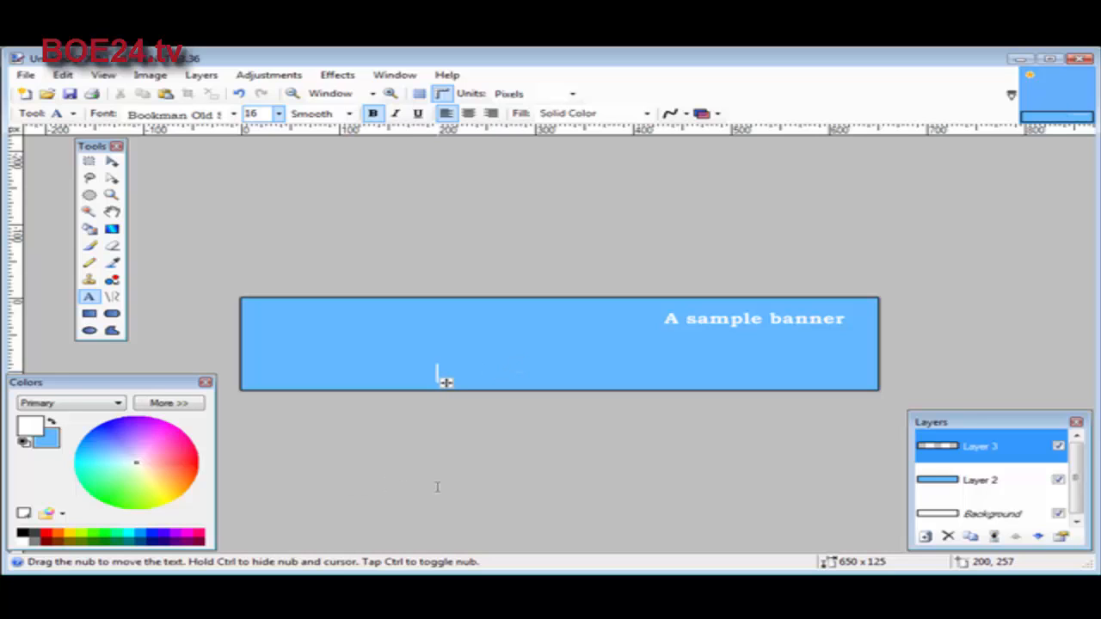
text(Simple )
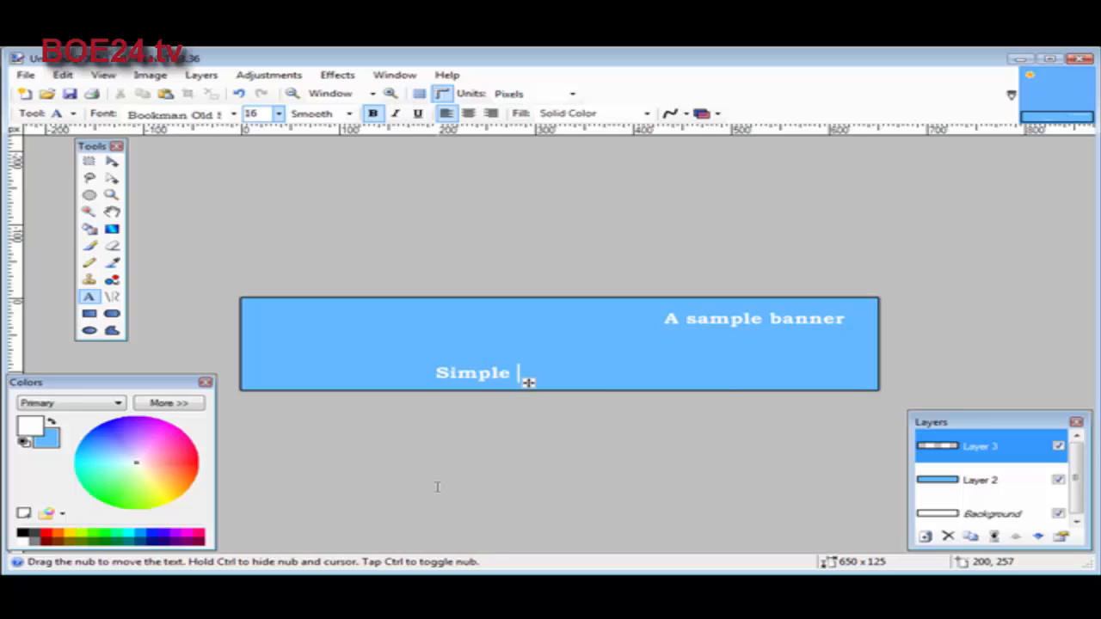
text(instruction)
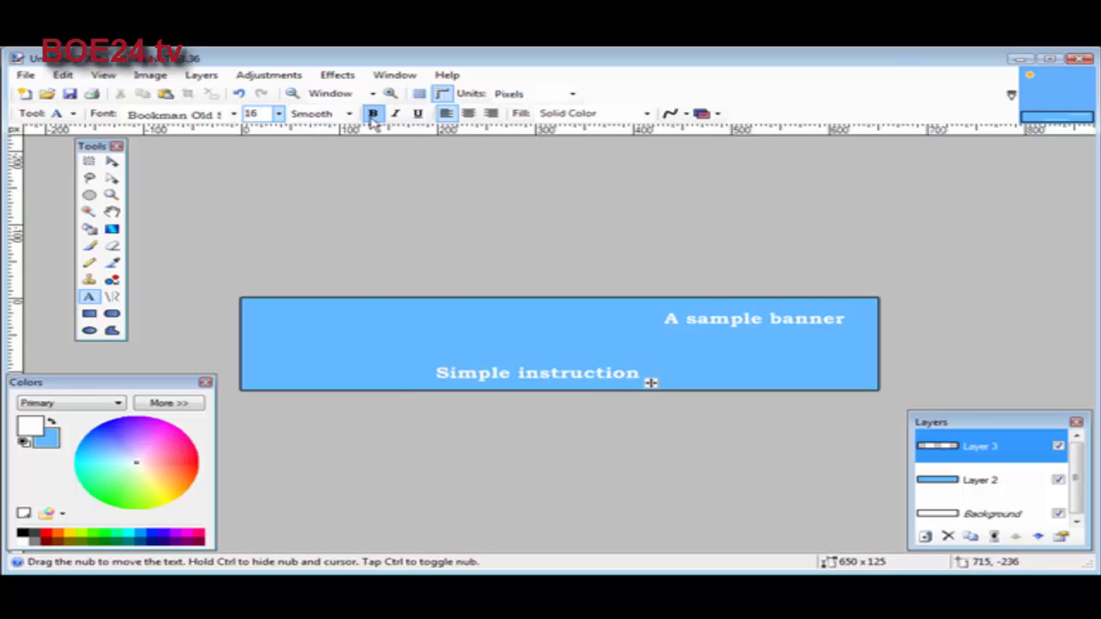
click(278, 112)
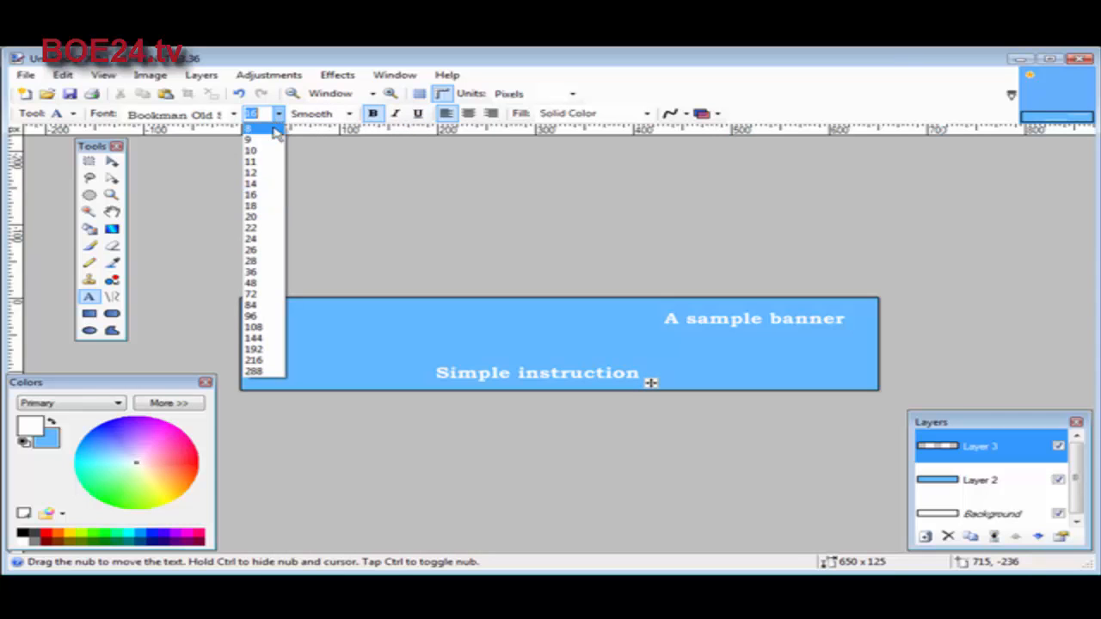
click(246, 145)
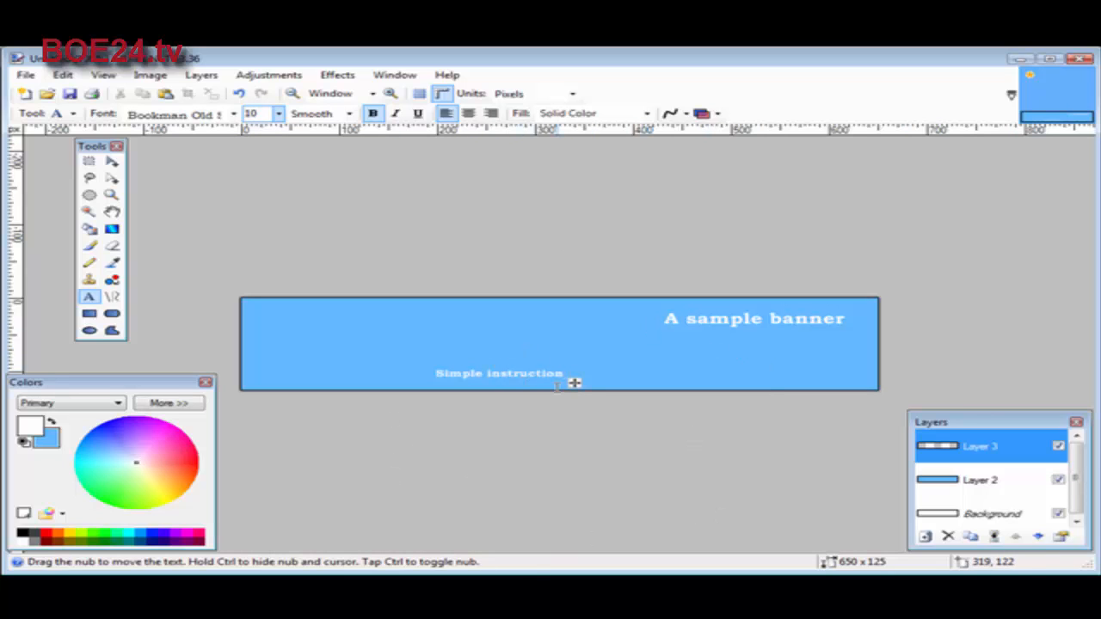
drag(582, 386, 863, 349)
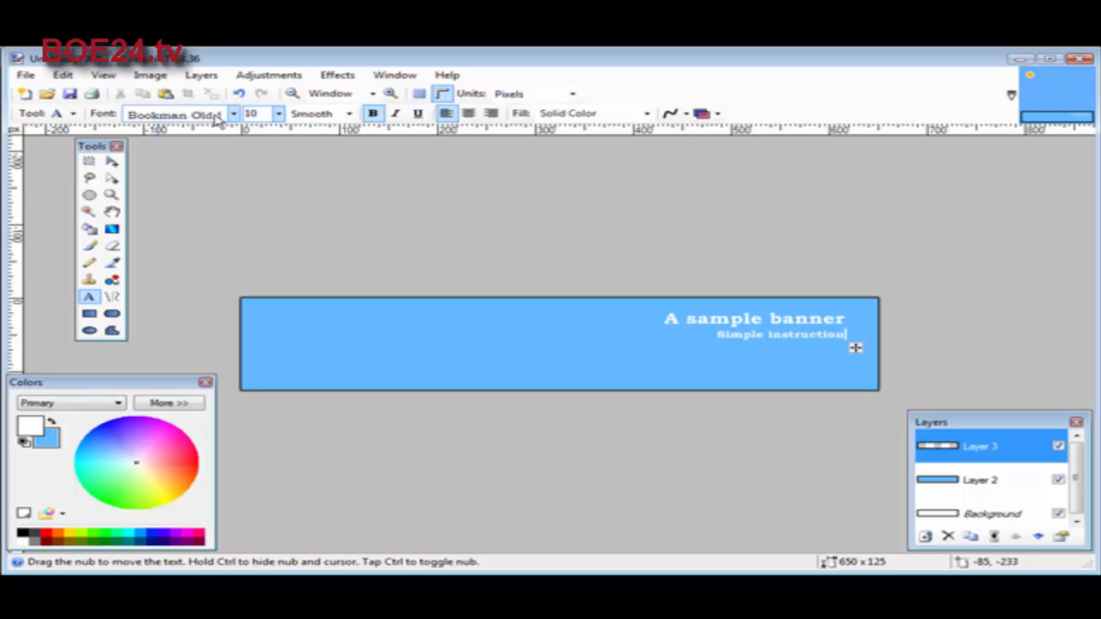
click(203, 75)
click(219, 91)
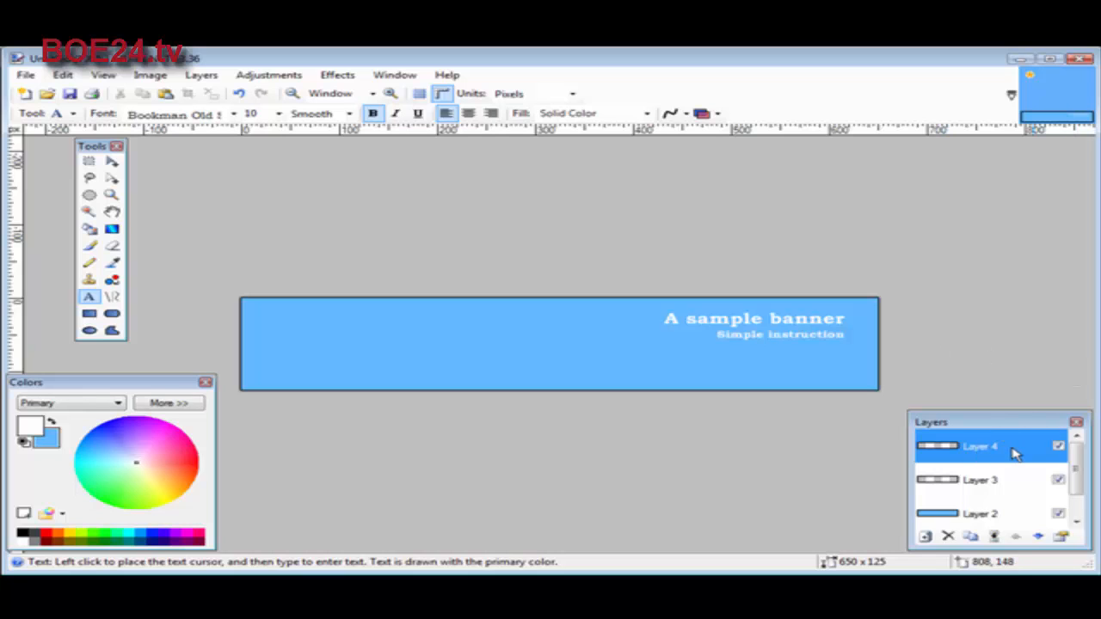
click(63, 75)
click(75, 91)
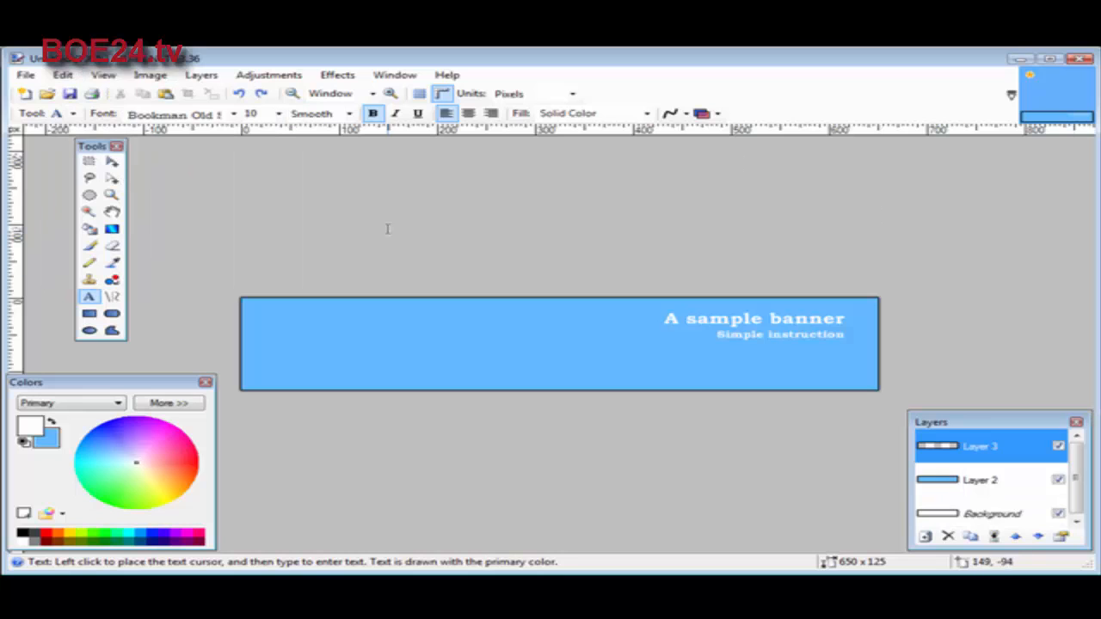
click(205, 76)
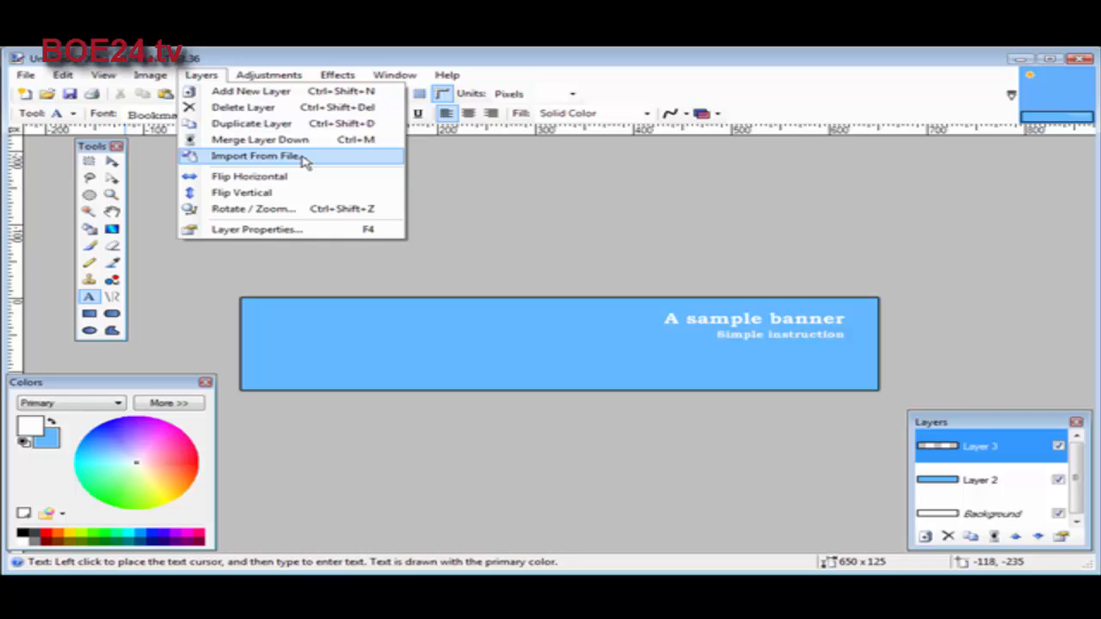
click(375, 158)
click(551, 172)
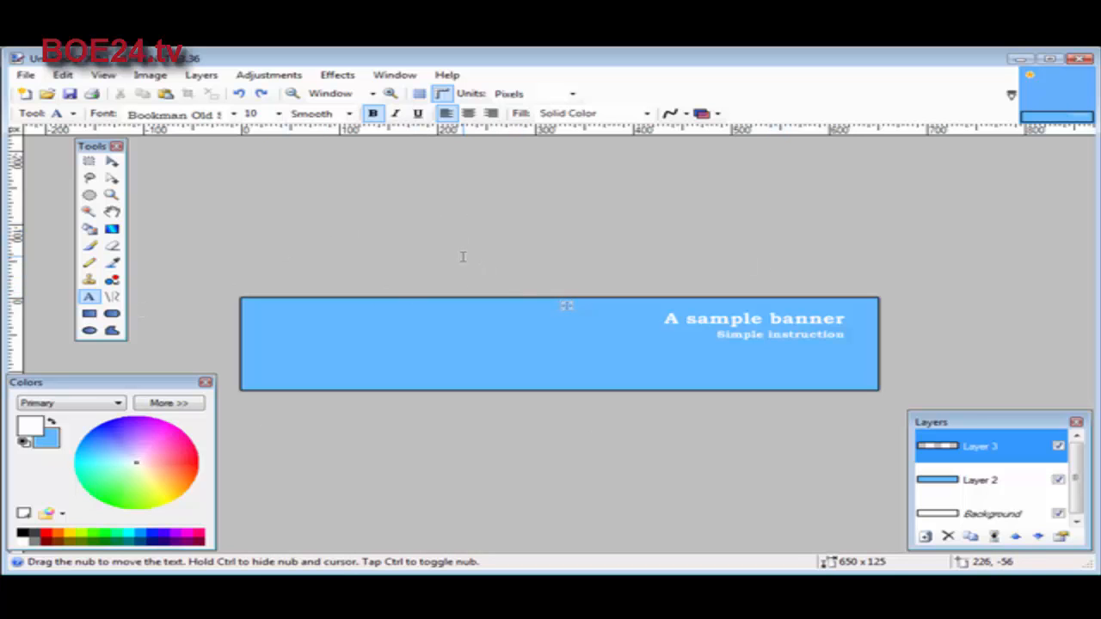
Open the product box image cover-200.jpg from the site's images/jpeg folder
click(25, 76)
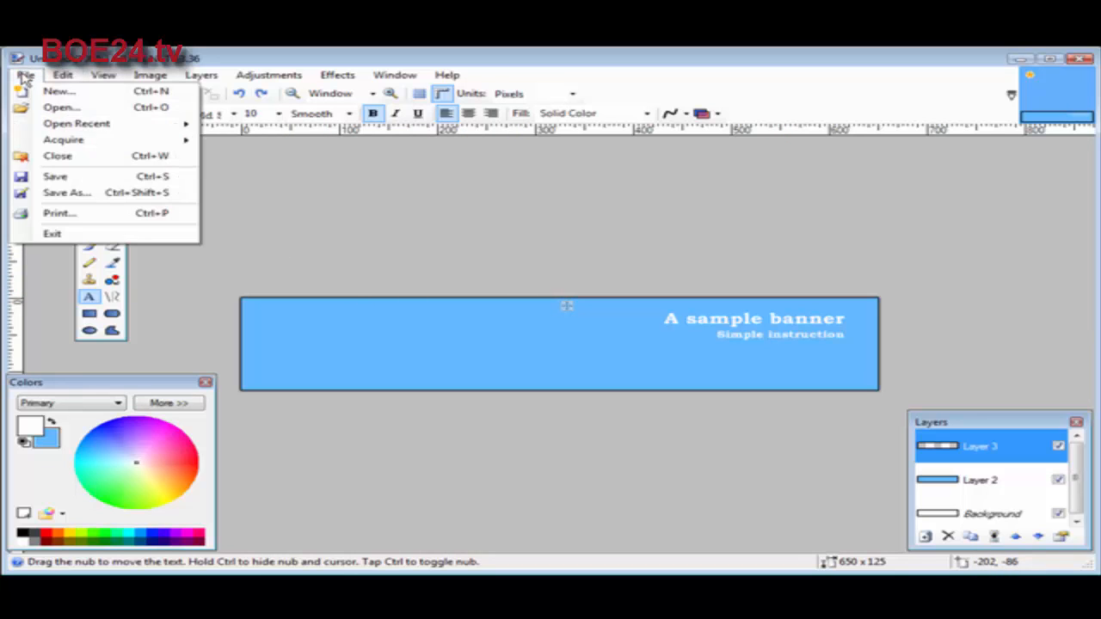
click(56, 106)
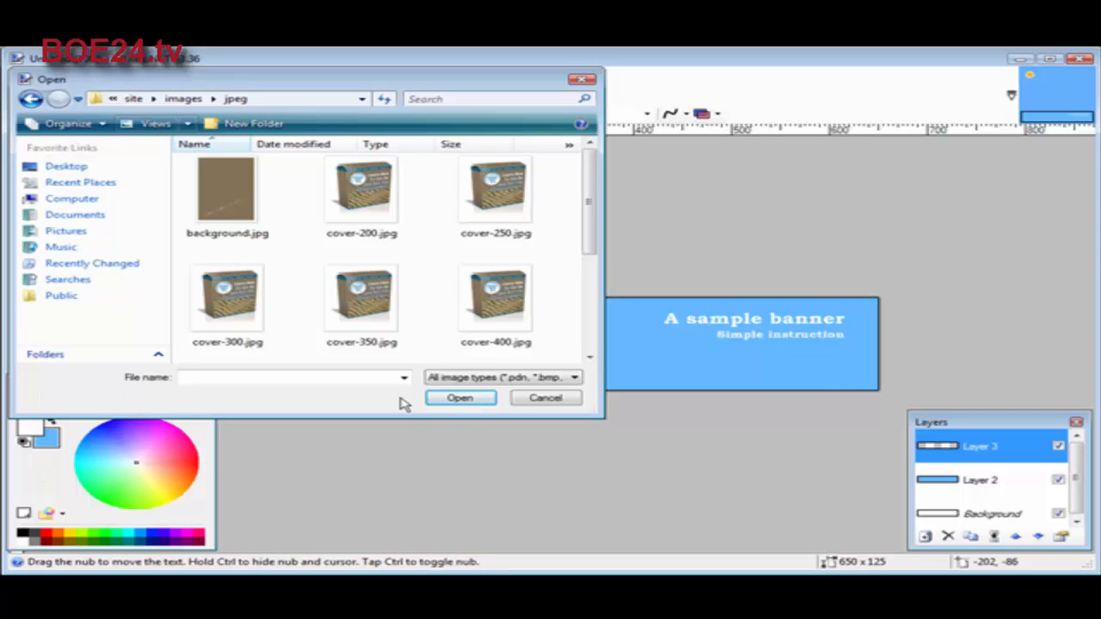
click(361, 314)
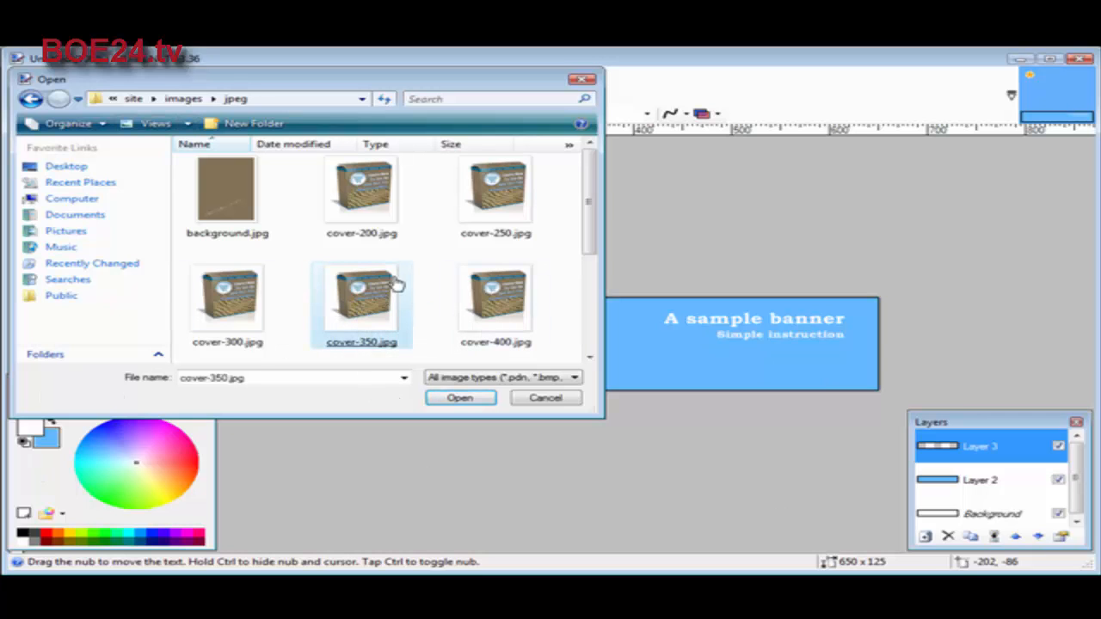
double_click(352, 228)
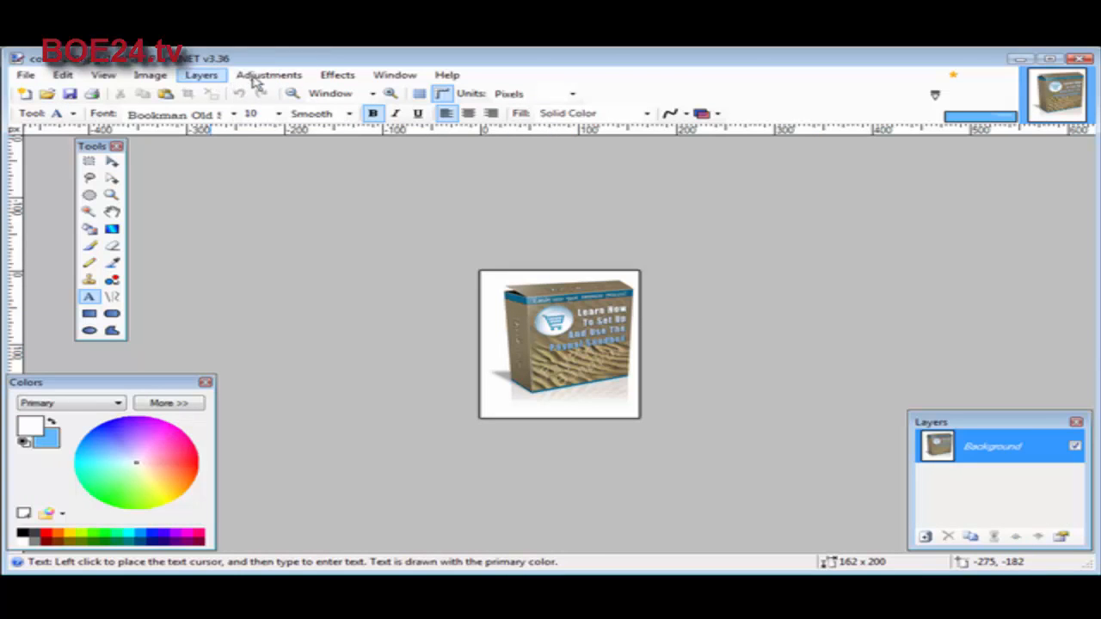
Resize the box cover image to a height of 125 pixels while maintaining its aspect ratio
click(148, 77)
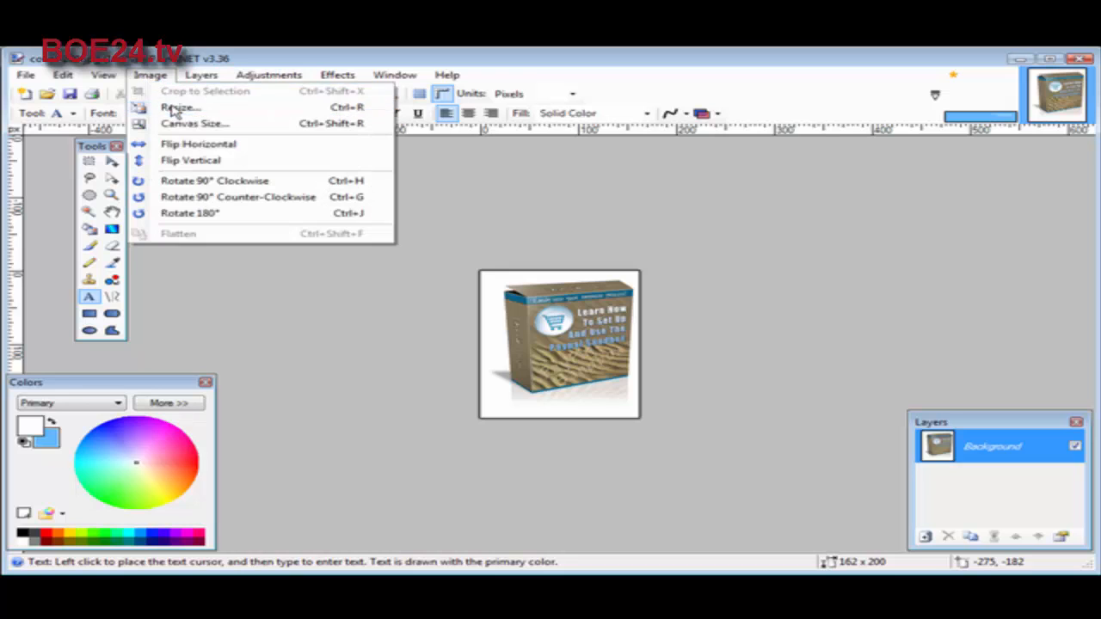
click(155, 107)
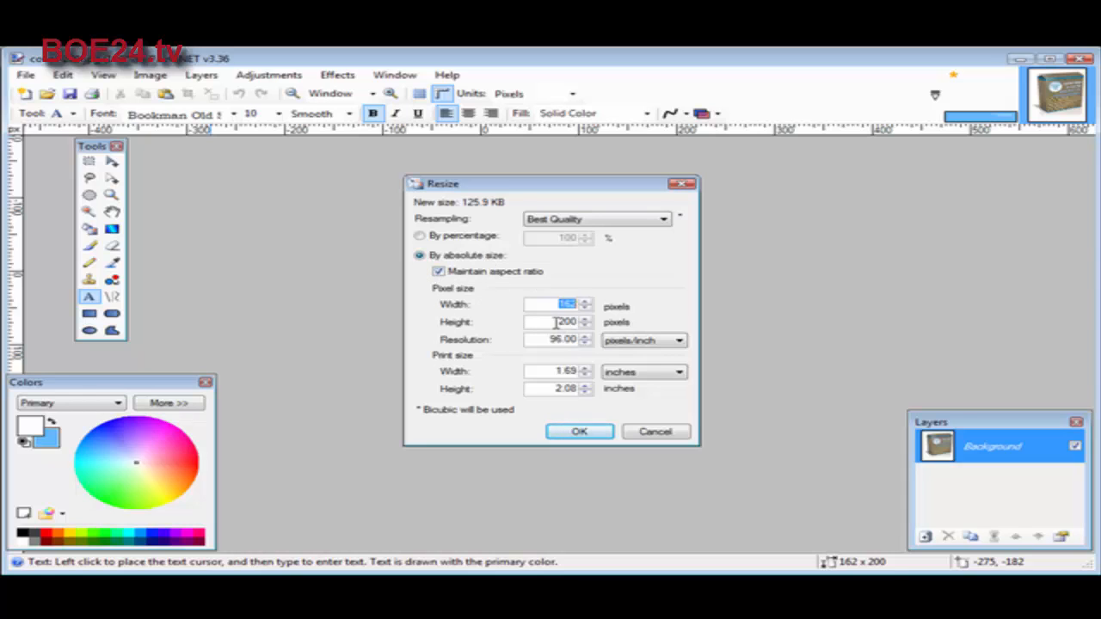
drag(557, 323, 597, 324)
text(125)
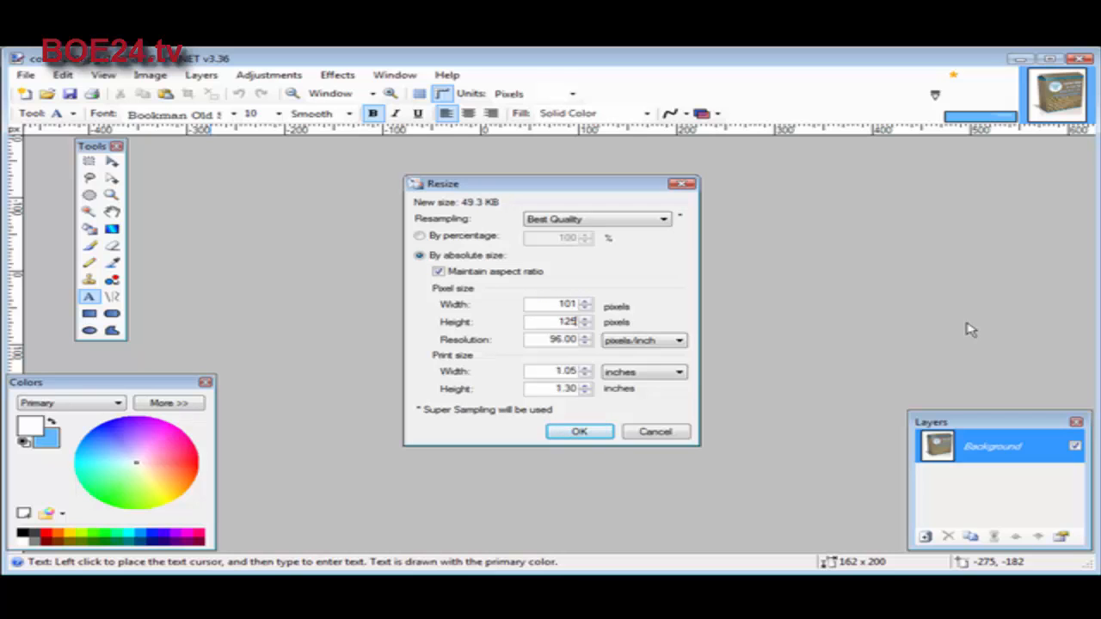
click(579, 432)
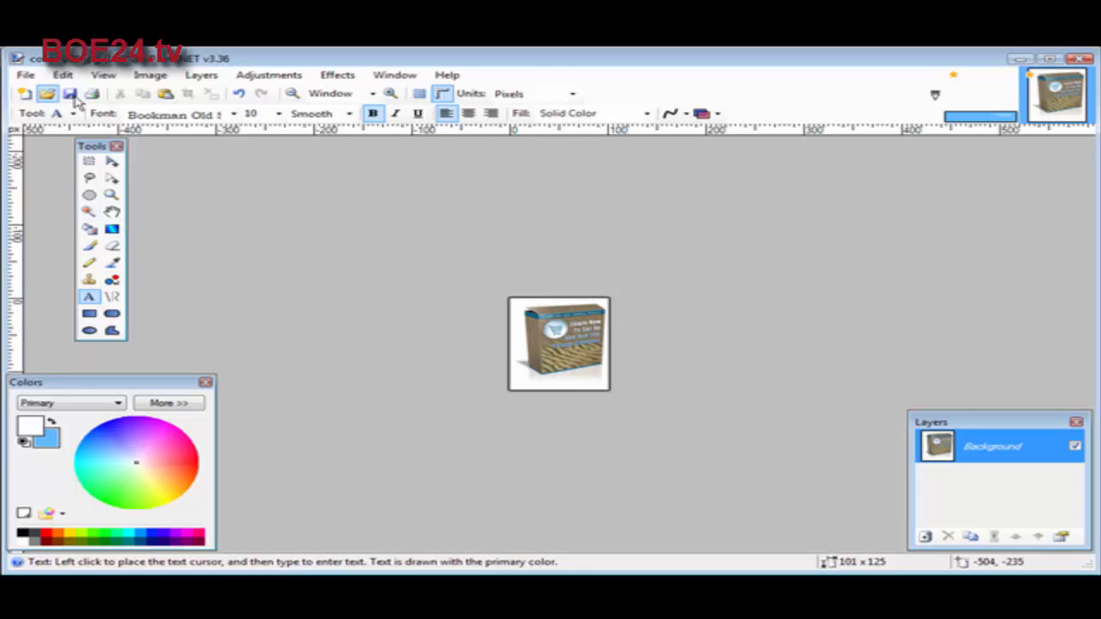
Save the resized box image as a separate JPEG named cover-20011 at quality 95
click(27, 75)
click(80, 194)
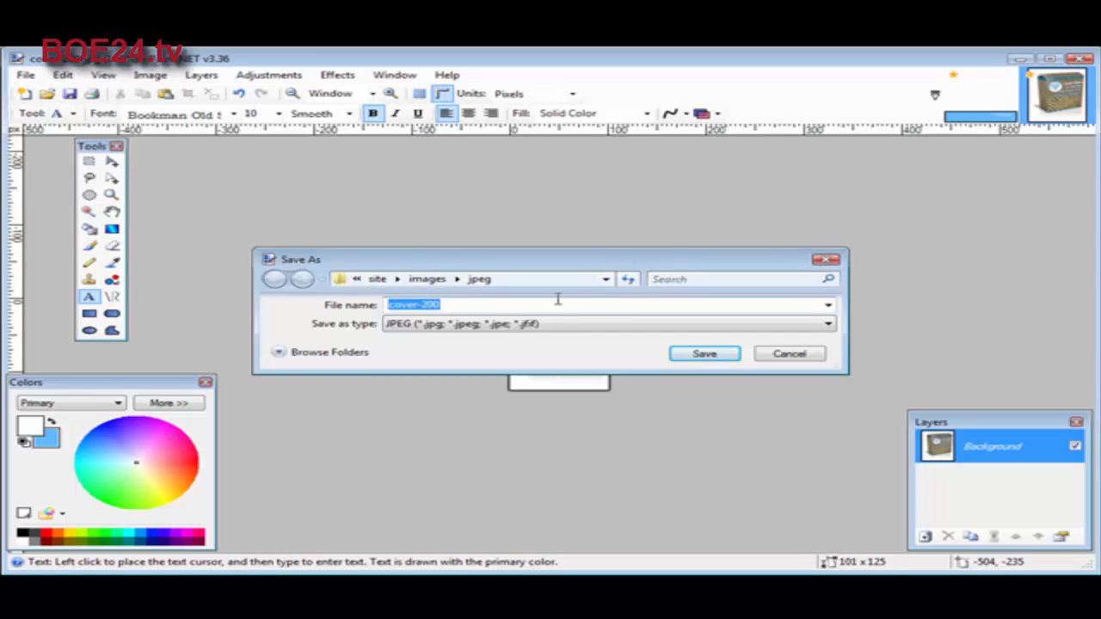
click(469, 307)
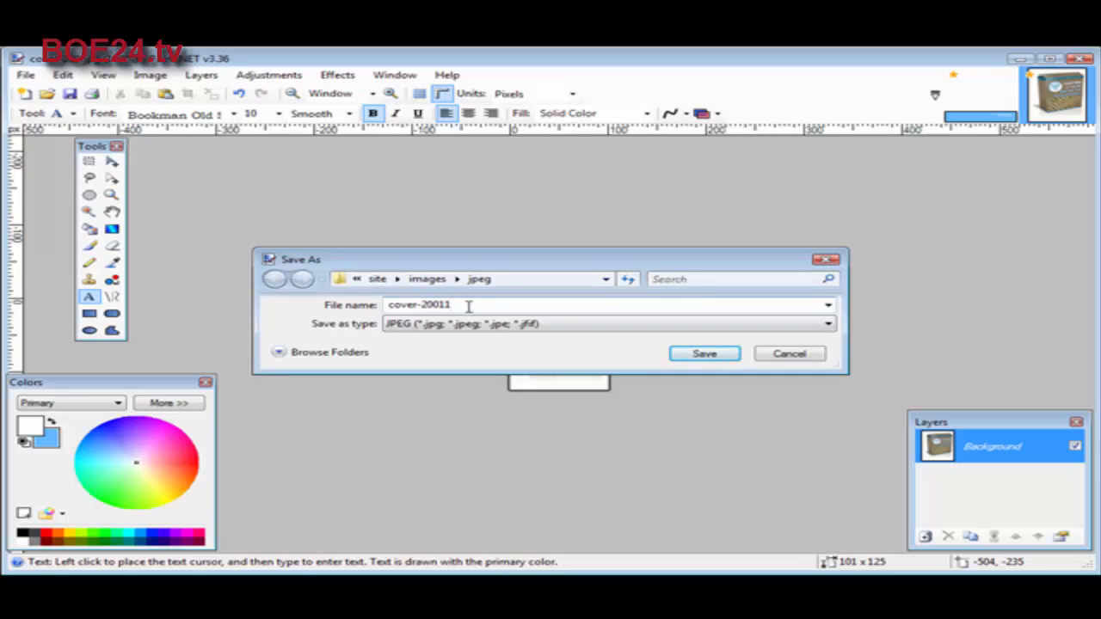
click(704, 354)
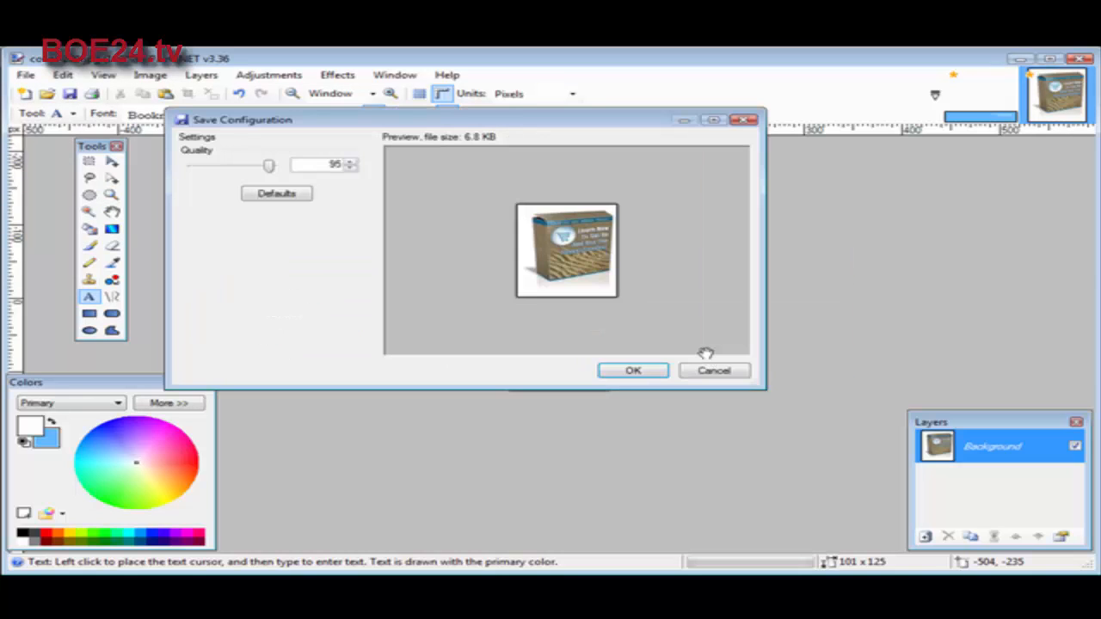
click(632, 371)
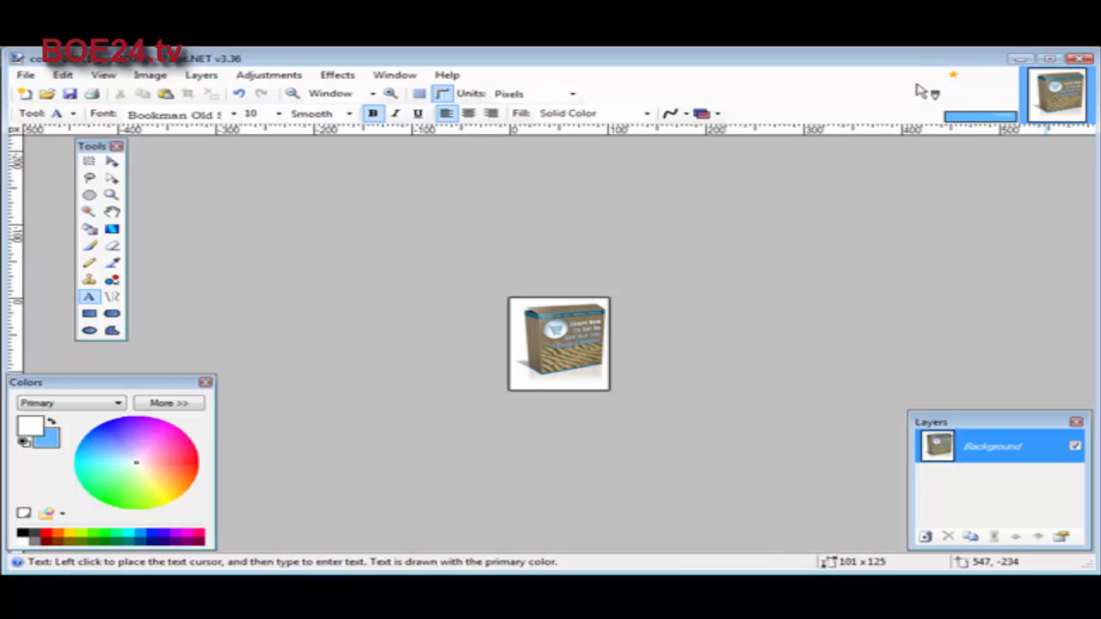
Return to the banner image and import cover-20011.jpg as a new layer
click(974, 103)
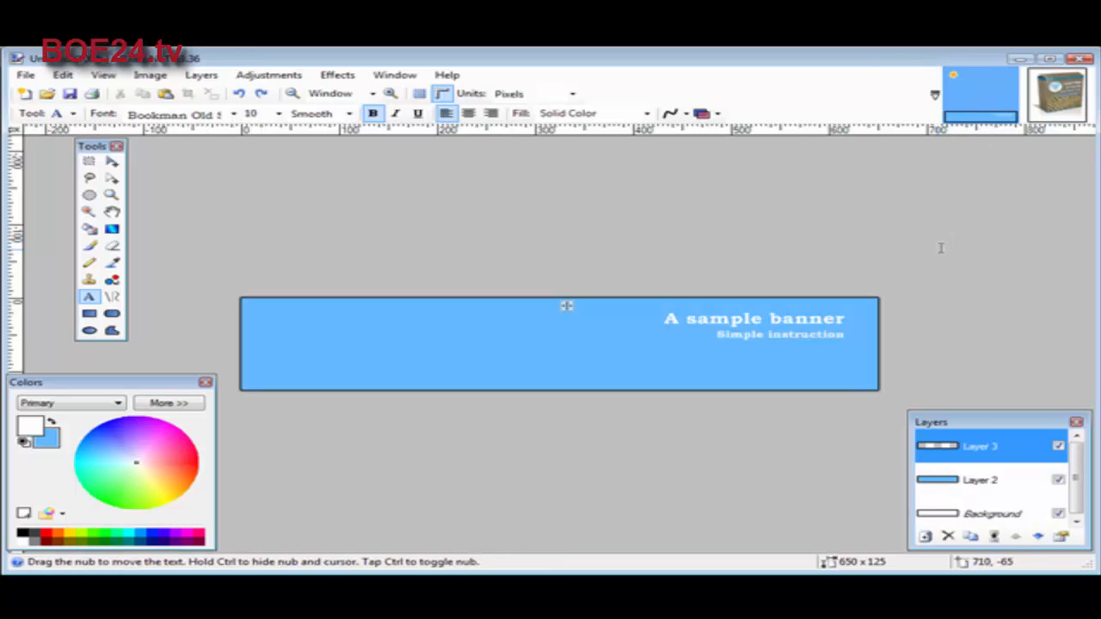
click(197, 78)
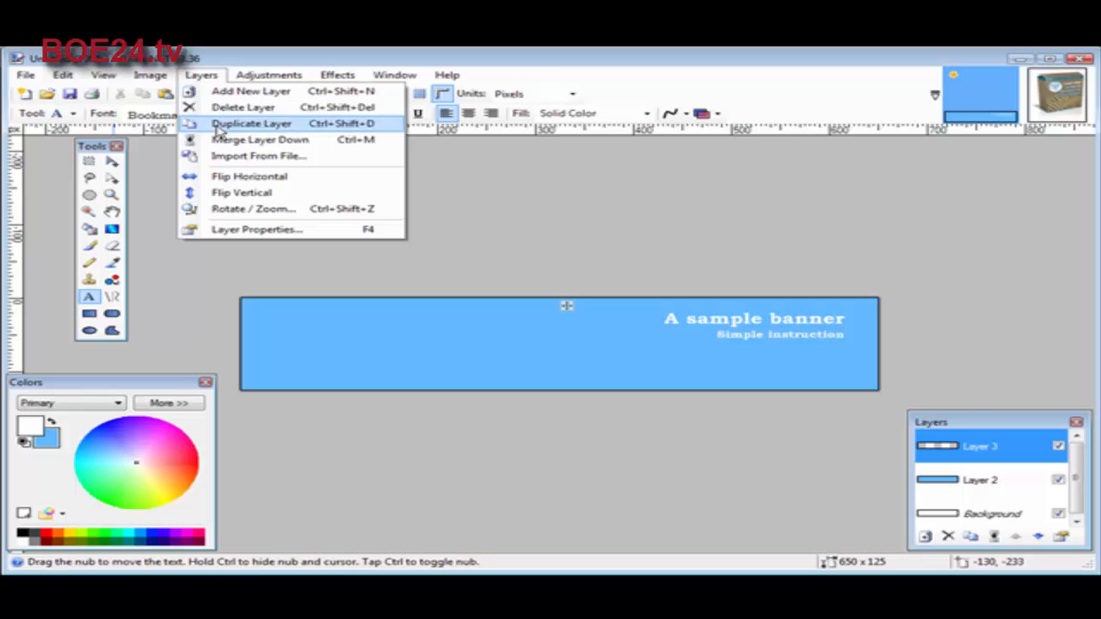
click(260, 156)
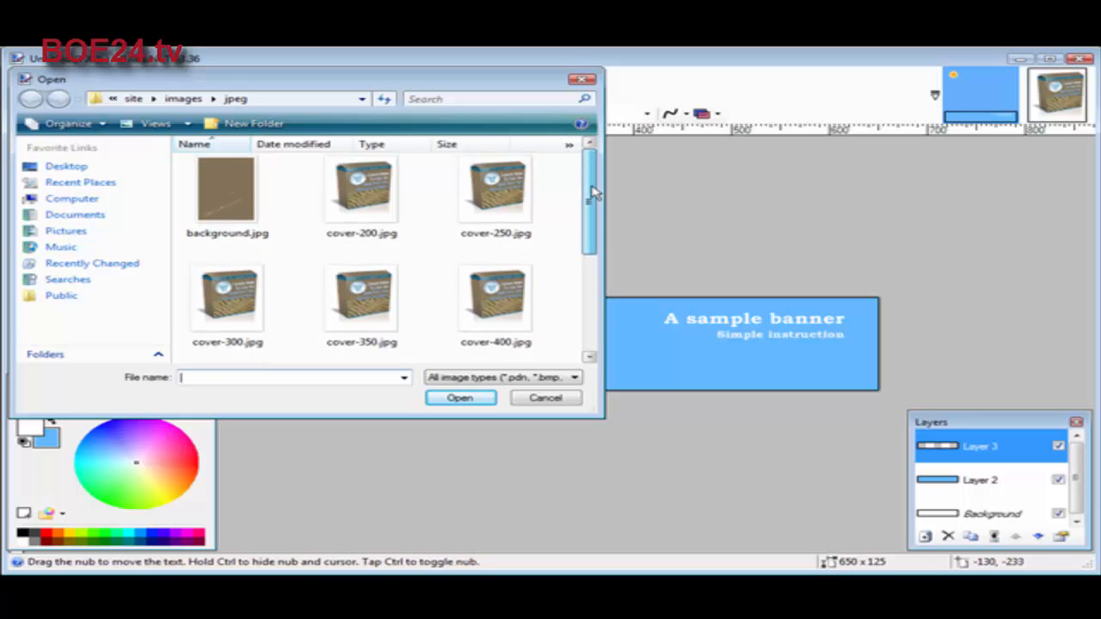
drag(593, 193, 590, 291)
click(232, 206)
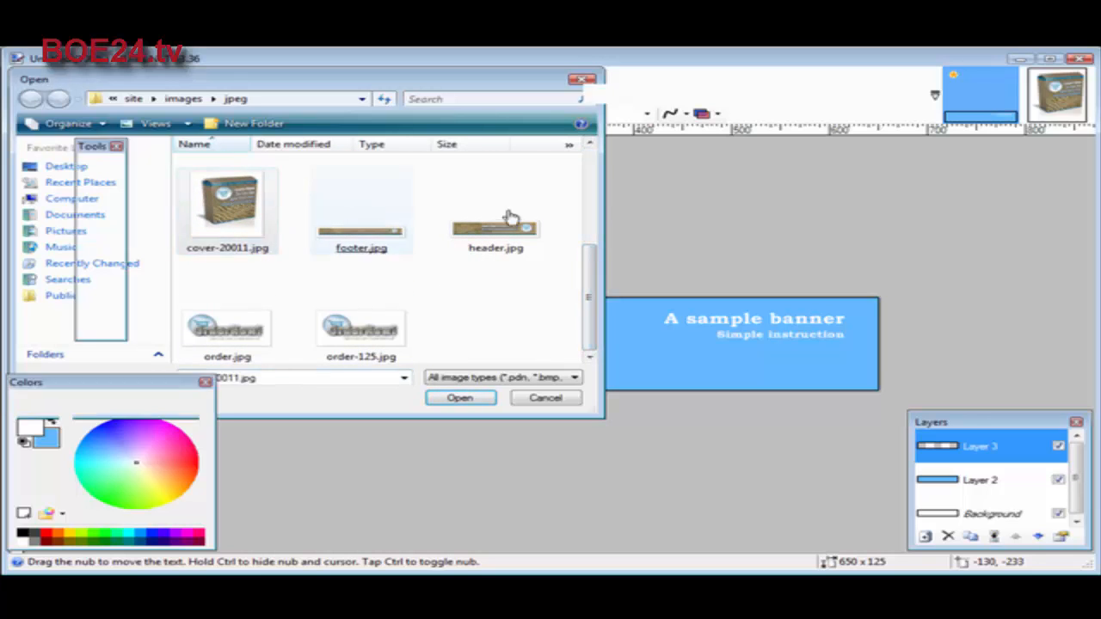
key(Return)
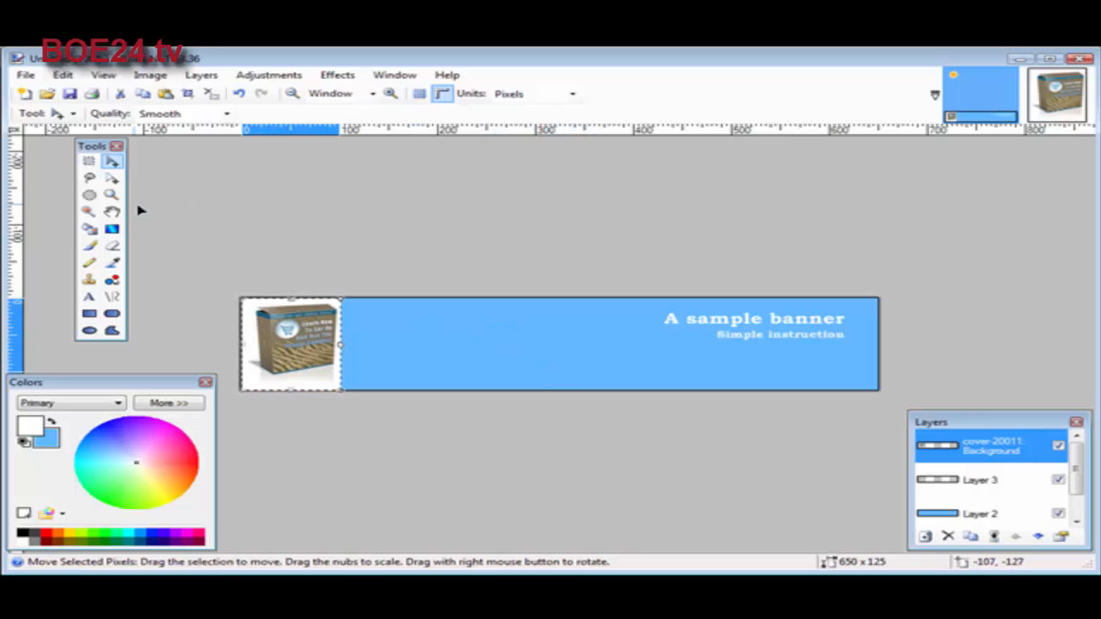
Sample the banner's light blue from Layer 2 as the primary color with the Color Picker
click(114, 264)
click(486, 330)
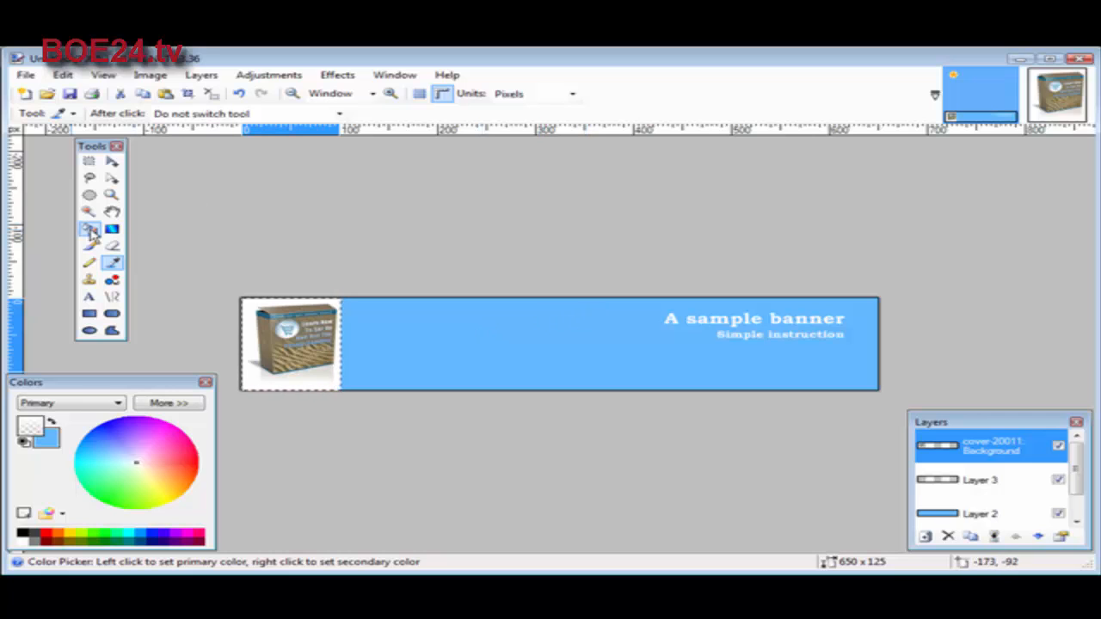
click(976, 515)
click(606, 338)
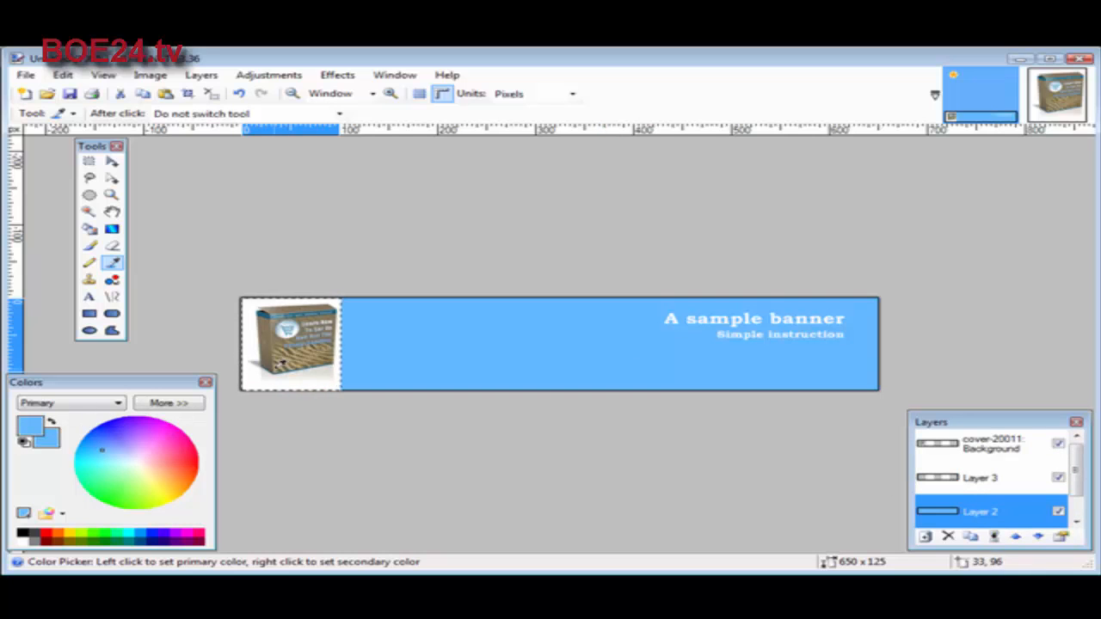
On the cover-20011 layer, select the white area around the box with the Magic Wand and fill it light blue with the Paint Bucket
click(1022, 447)
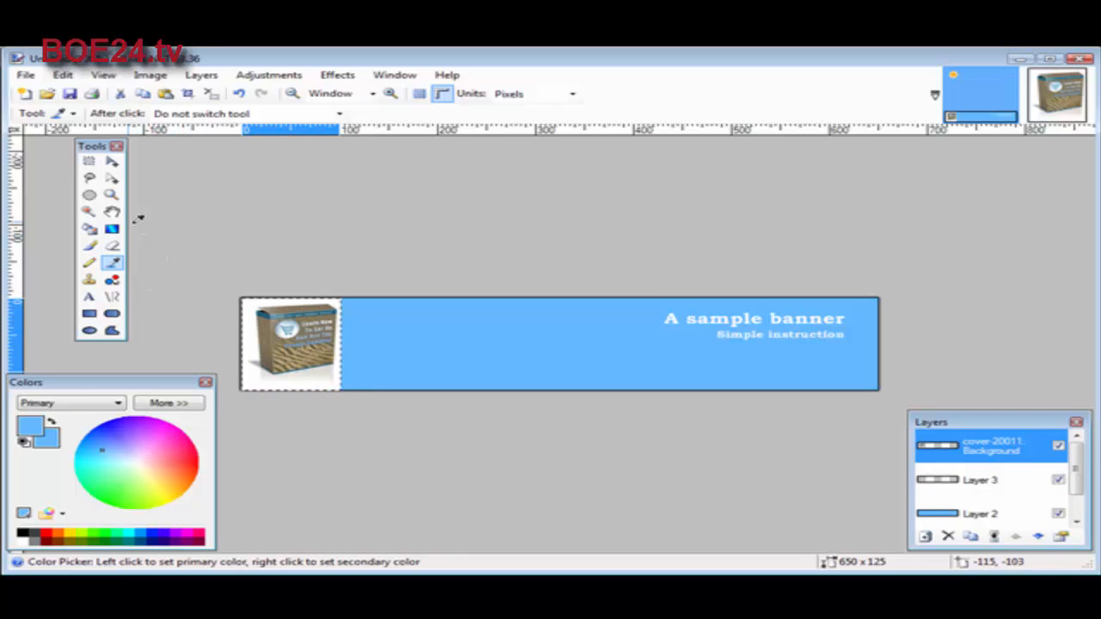
click(88, 213)
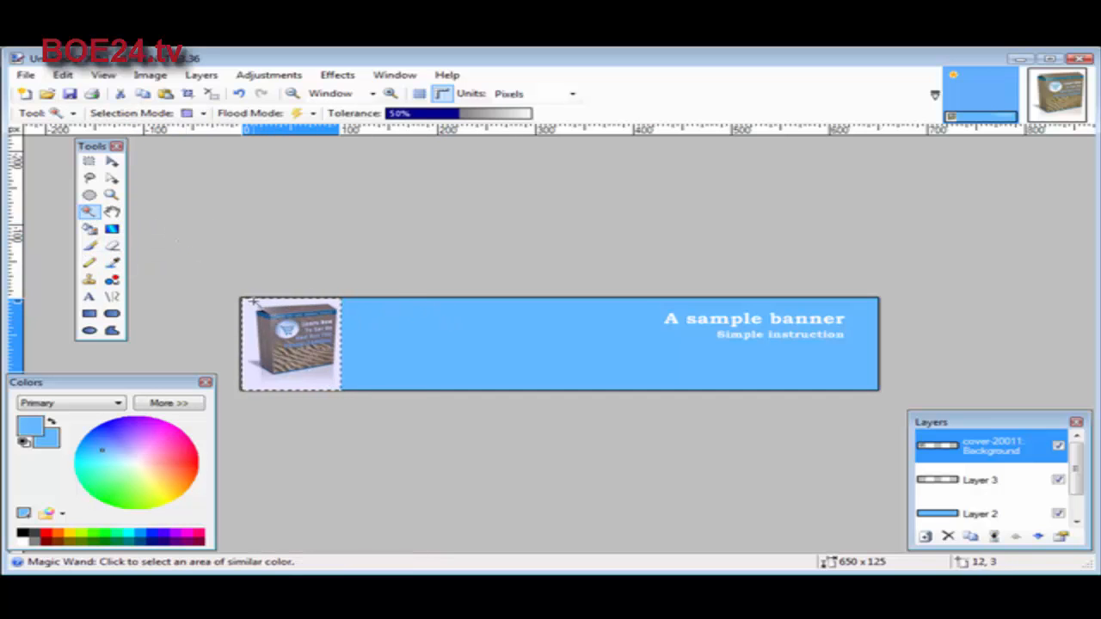
click(249, 303)
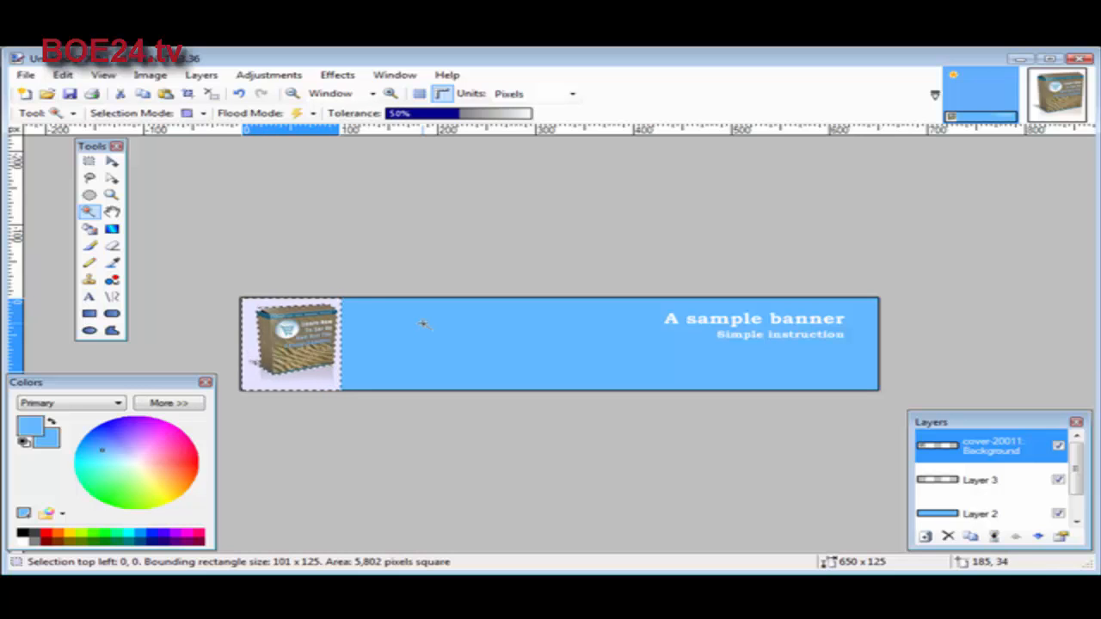
click(89, 228)
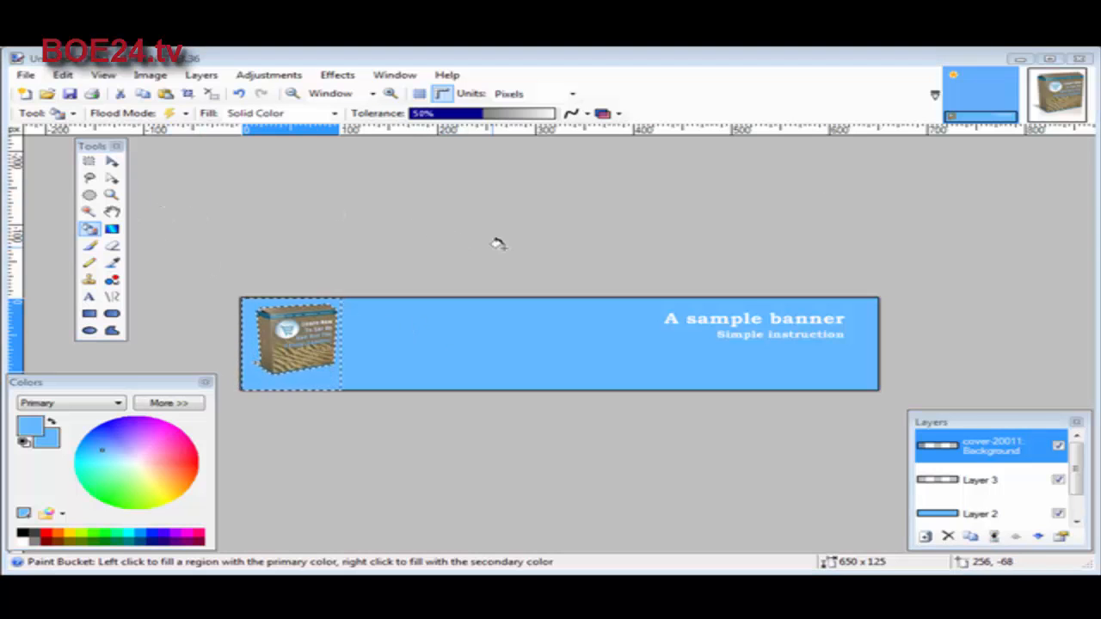
Save the banner as a JPEG named banner in the images/jpeg folder at quality 95, flattening its layers
click(25, 76)
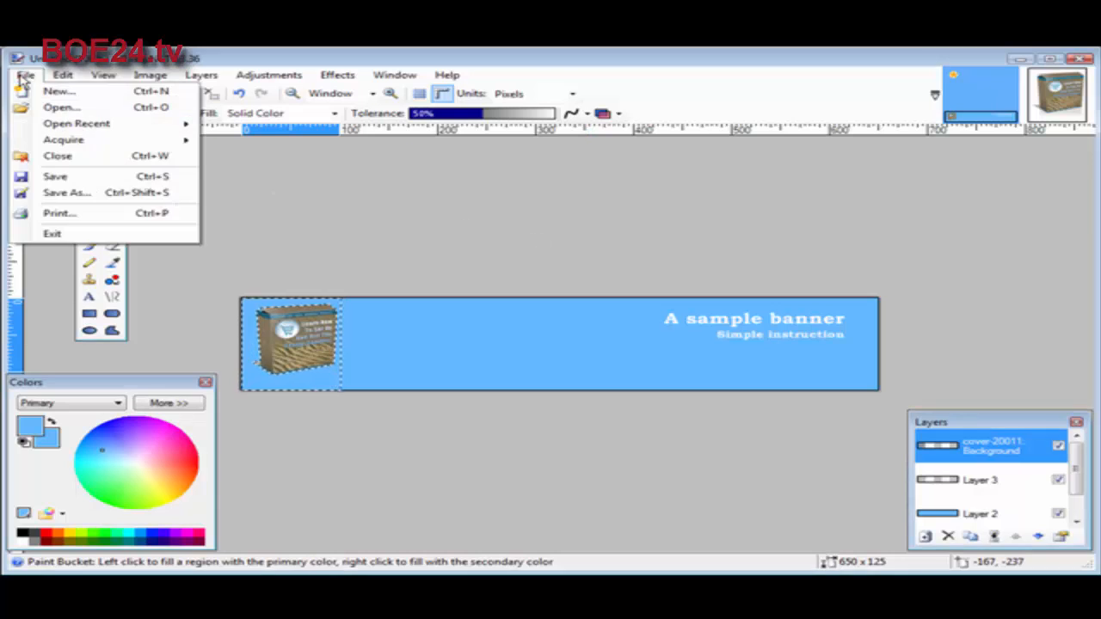
click(86, 194)
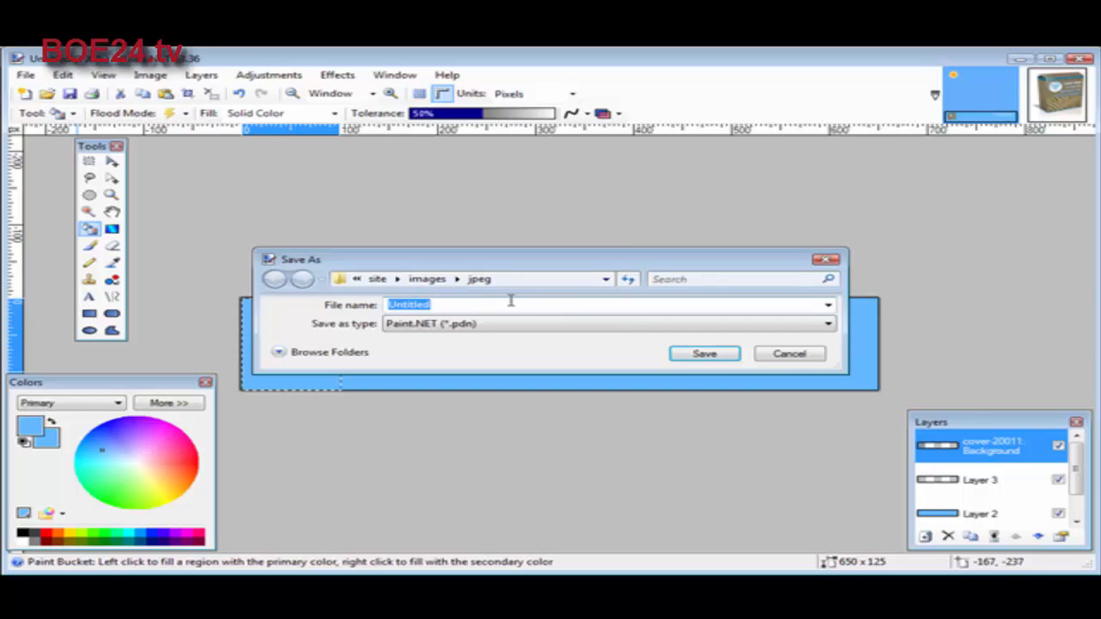
text(ba)
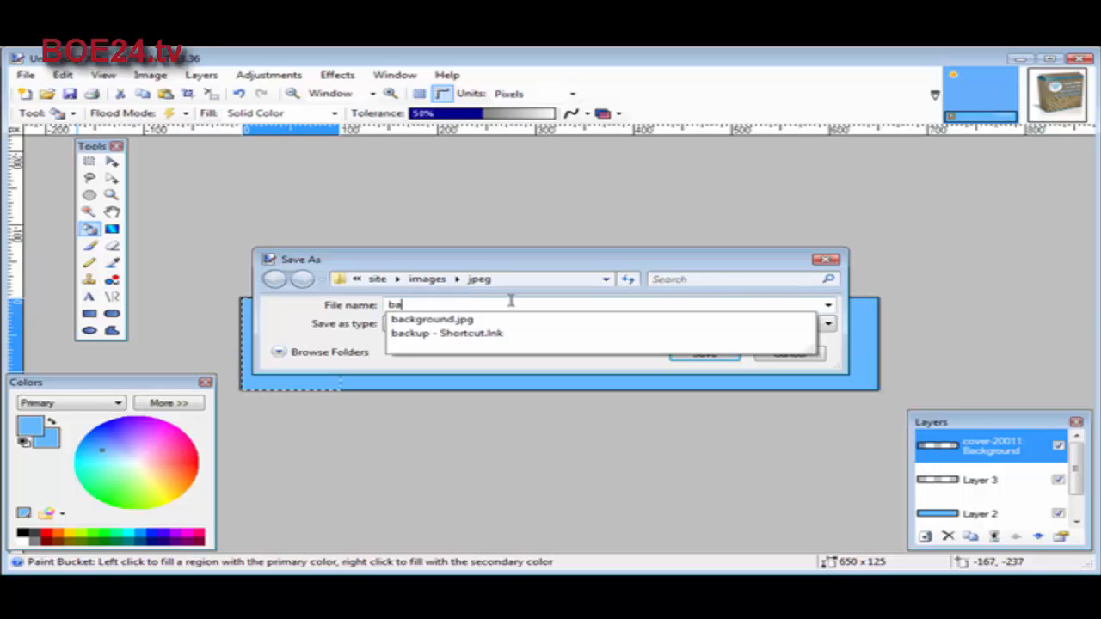
text(nn)
key(BackSpace)
key(BackSpace)
text(nner)
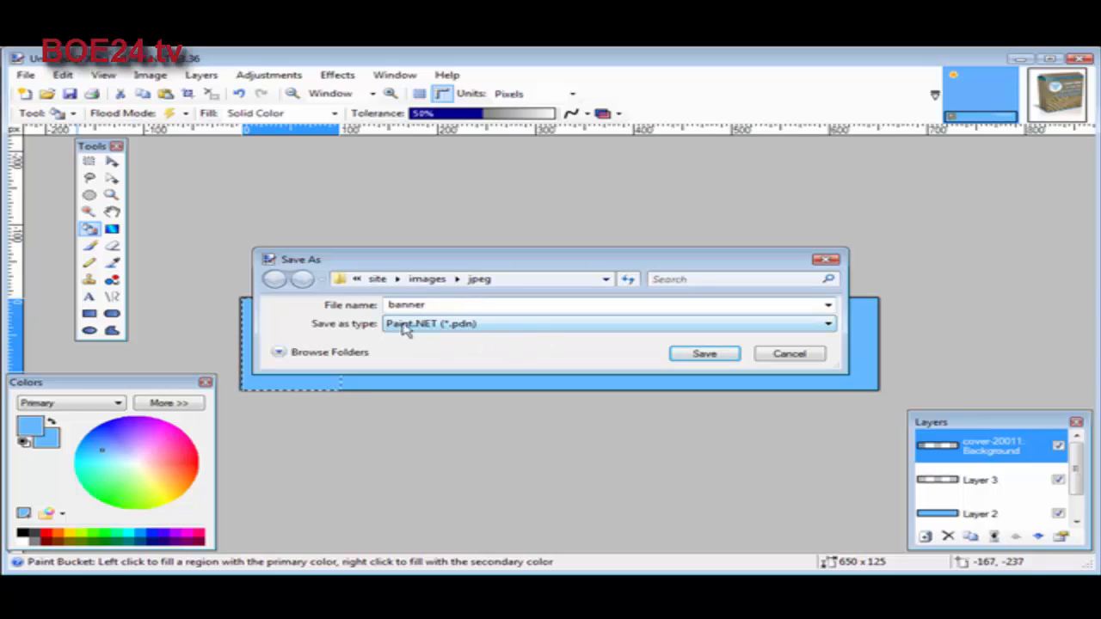
click(511, 324)
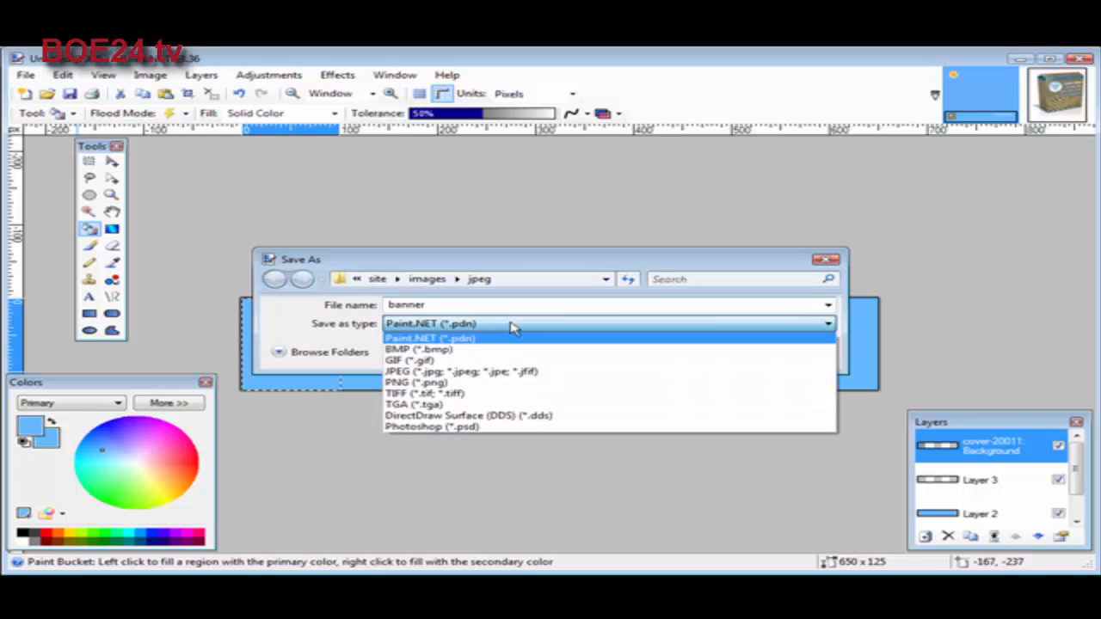
click(526, 374)
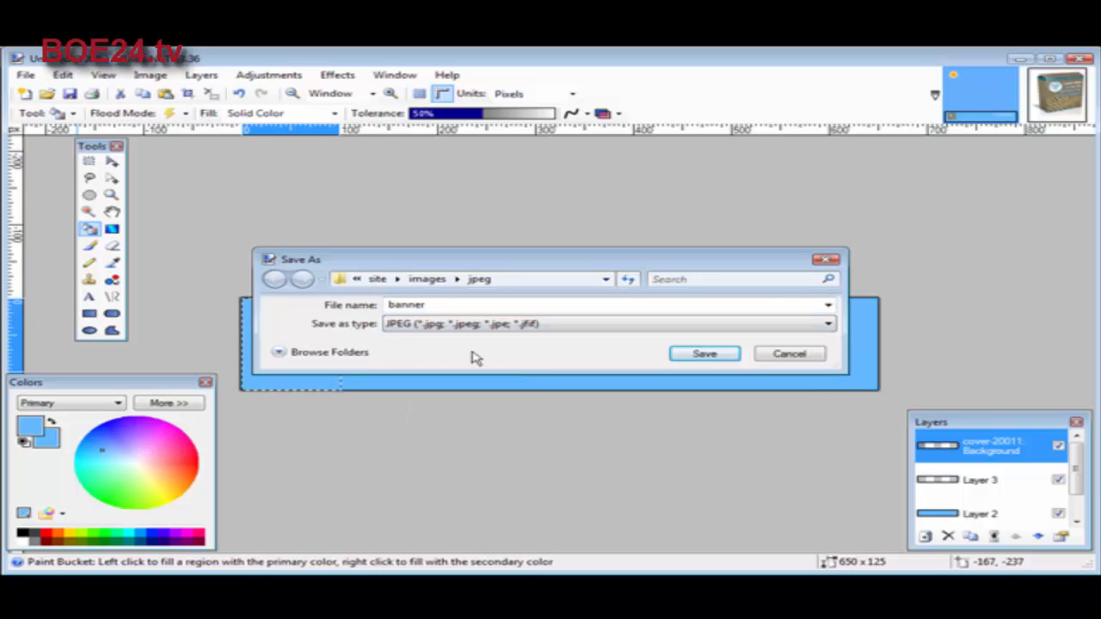
click(709, 354)
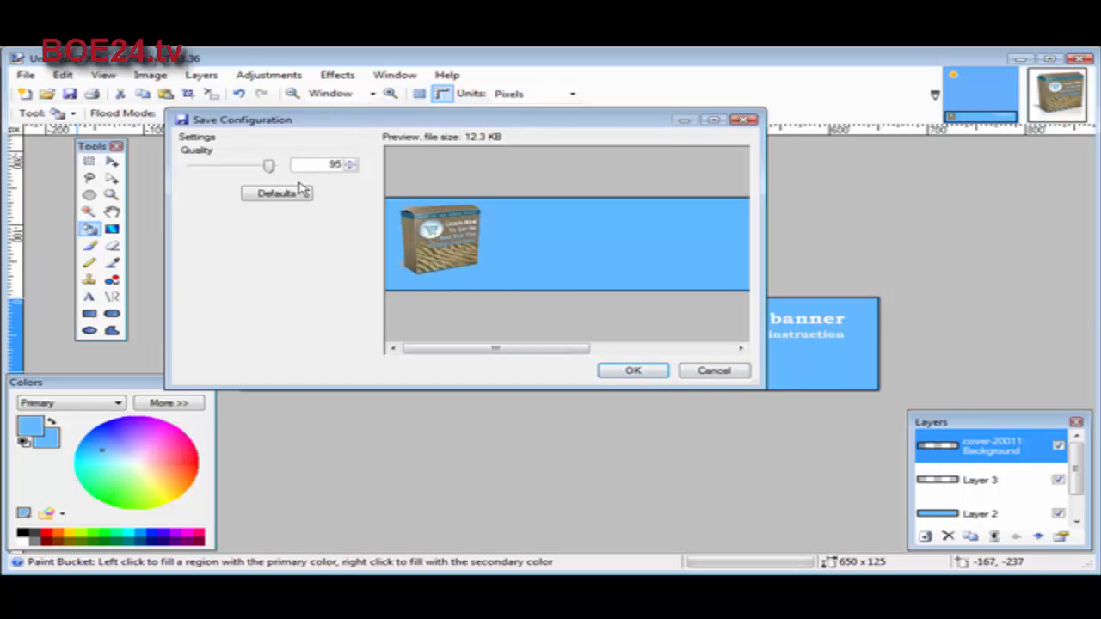
click(633, 372)
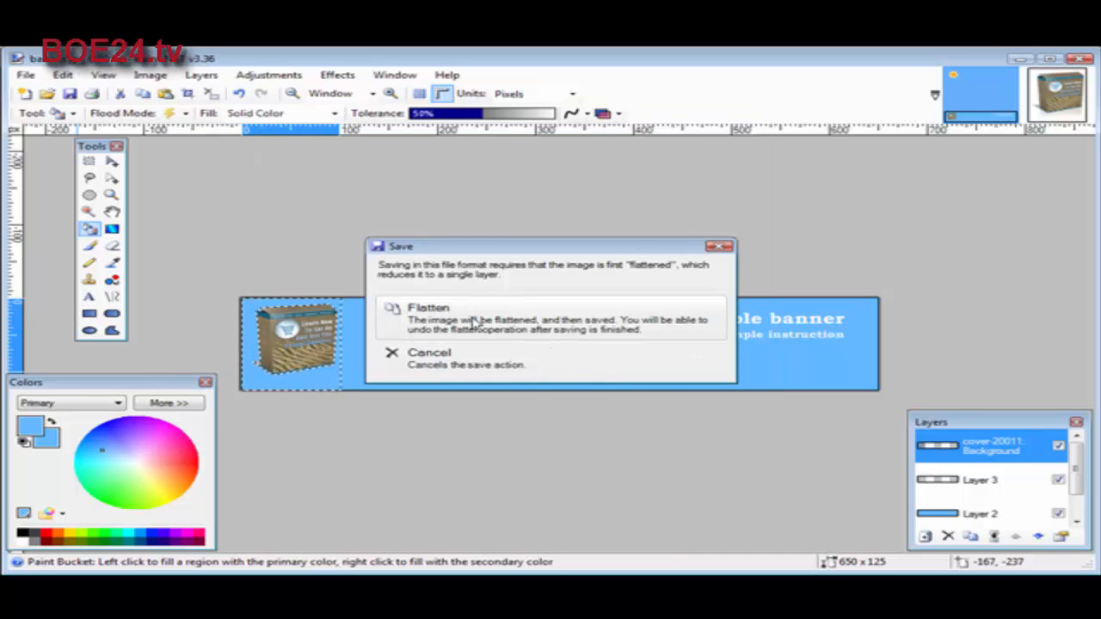
click(473, 321)
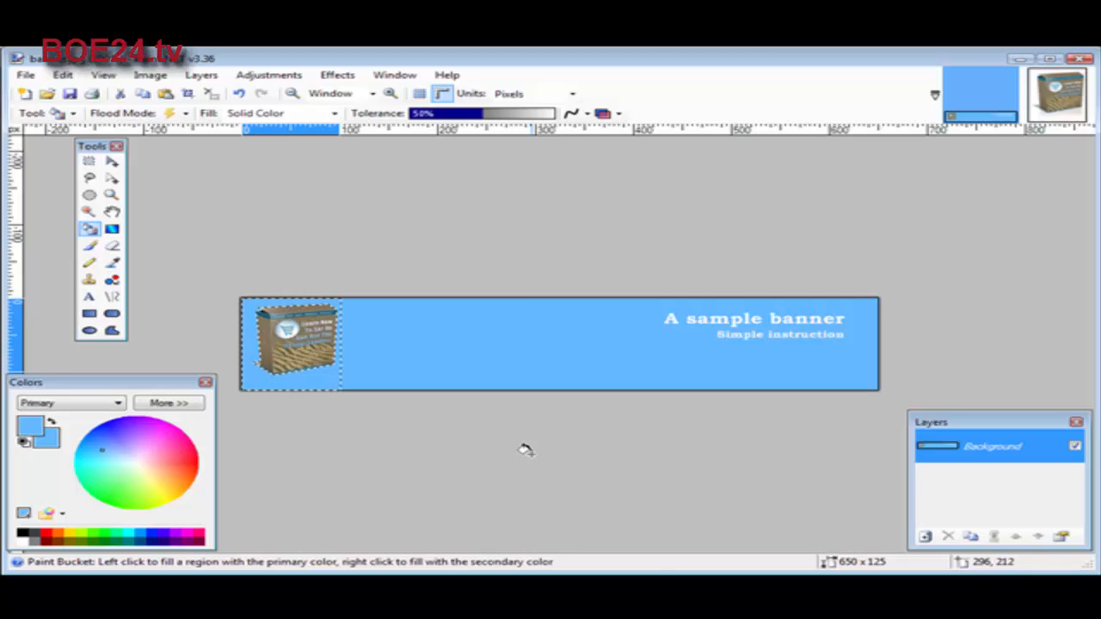
Switch to the jpeg folder in the file explorer, preview banner.jpg in Windows Photo Gallery and close the preview
key(alt+Tab)
double_click(73, 305)
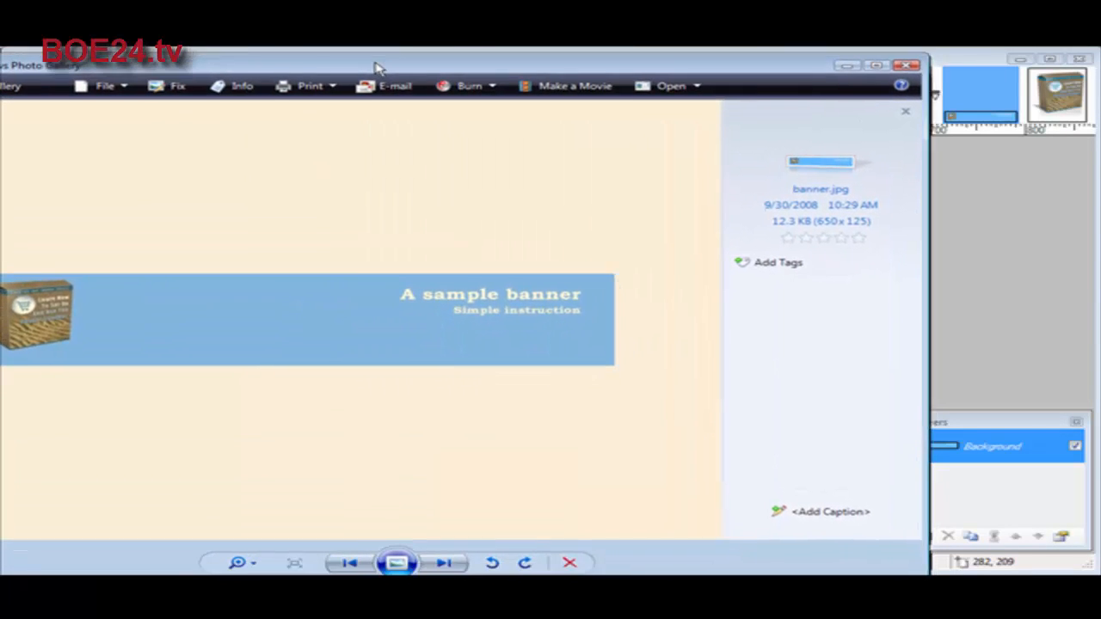
drag(381, 67, 496, 62)
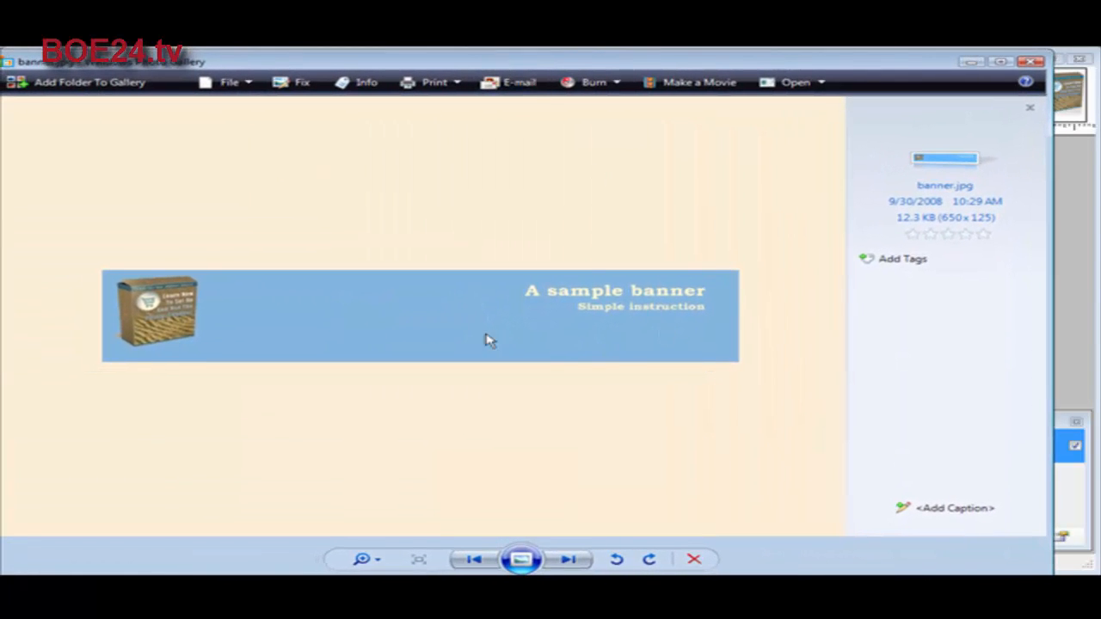
click(1030, 62)
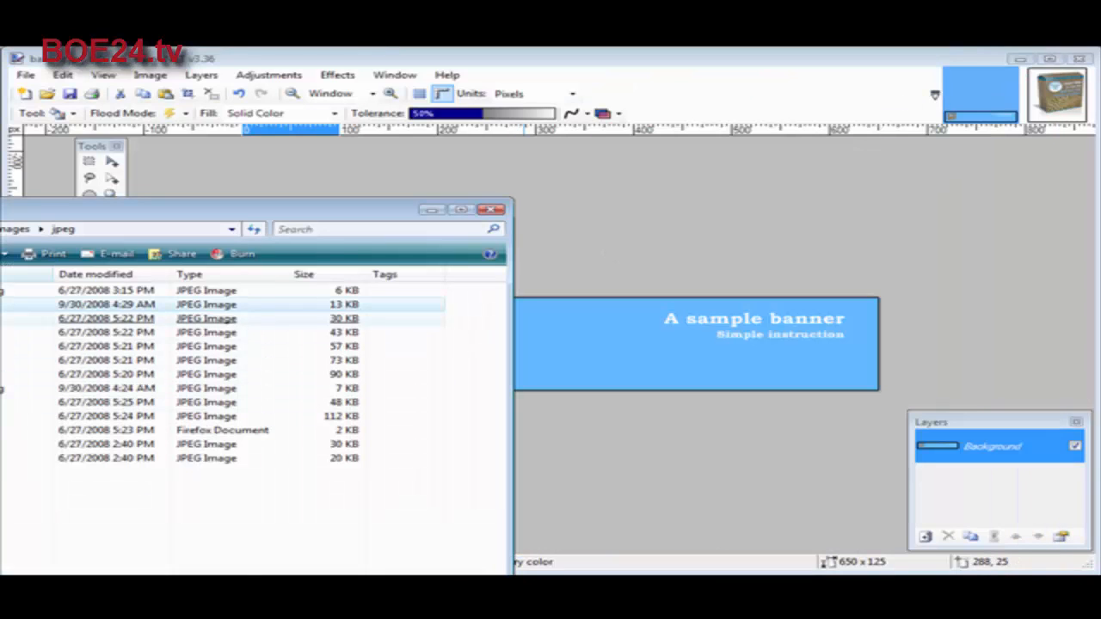
Open banner.jpg from the jpeg folder in Firefox to check it in a browser
right_click(4, 307)
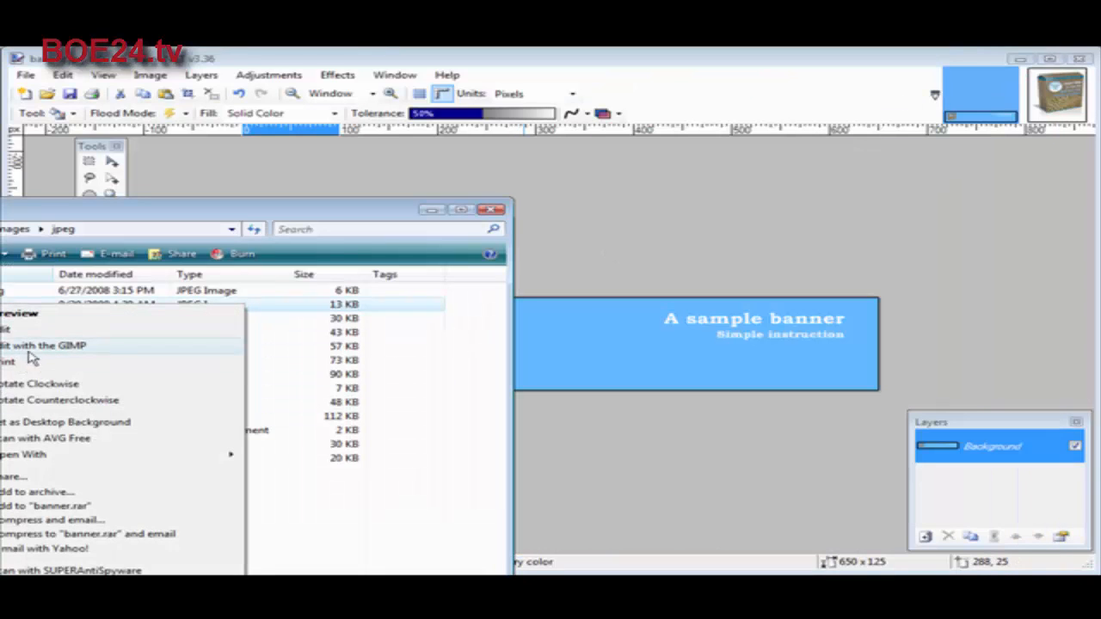
mouse_move(89, 458)
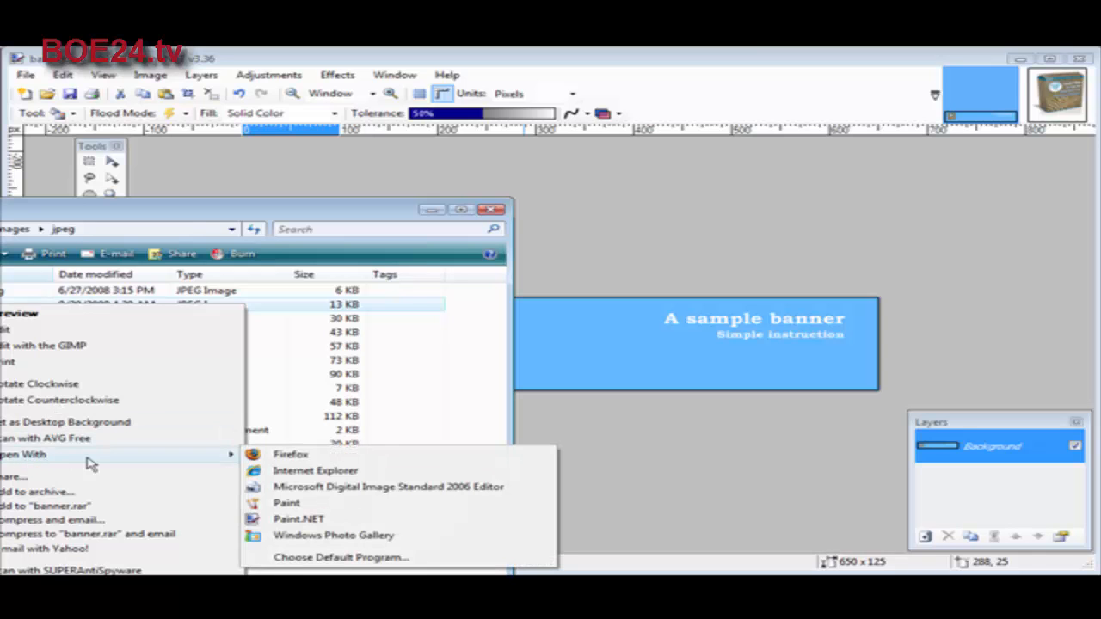
click(294, 456)
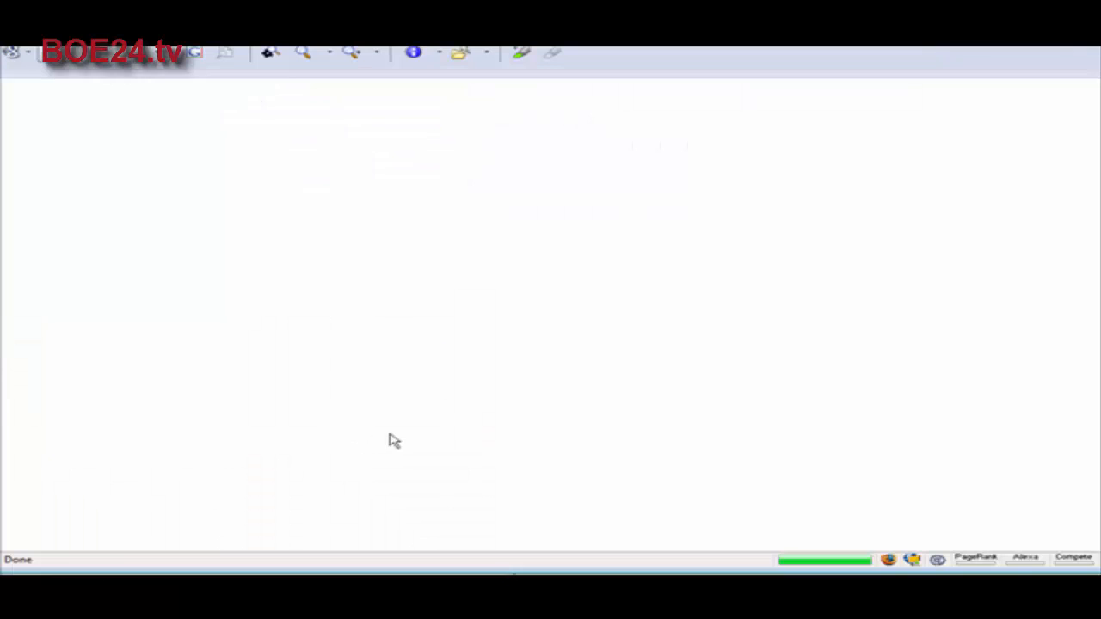